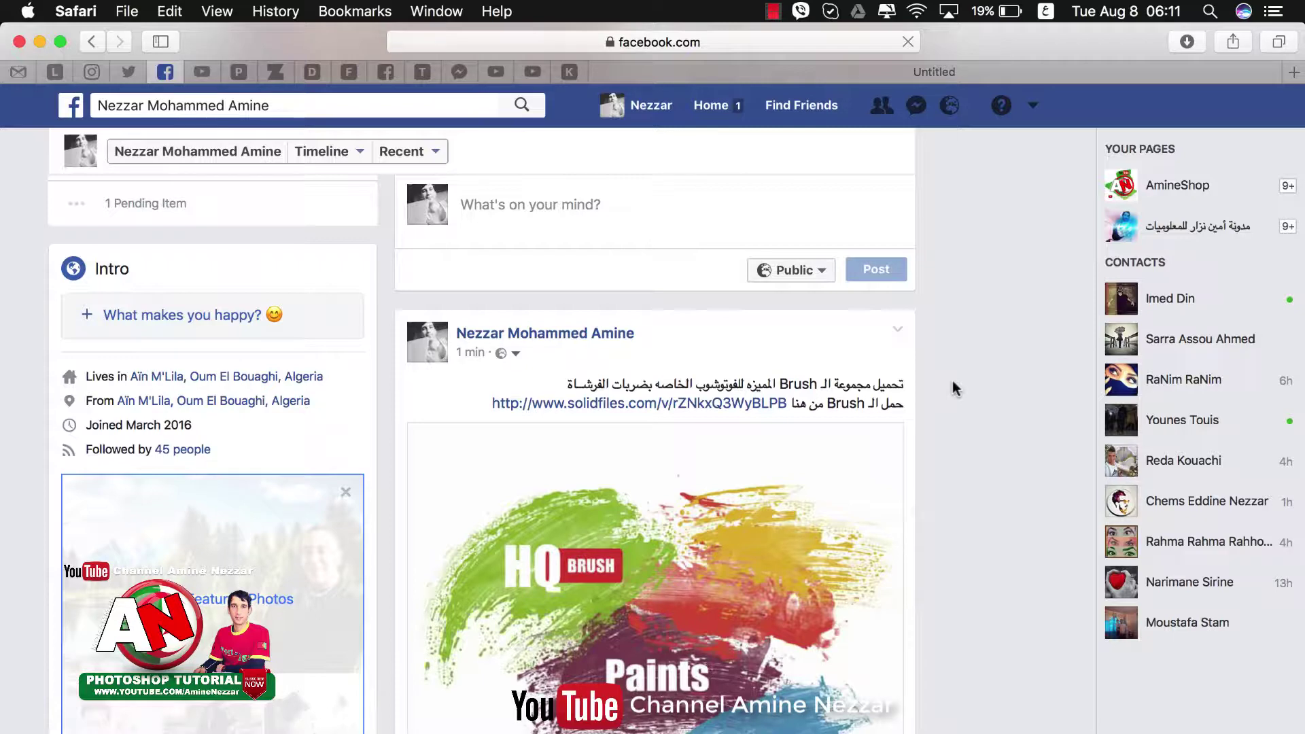
Scroll the post, follow its solidfiles link and download Brush Paint HQ.rar
scroll(952, 382, "down", 3)
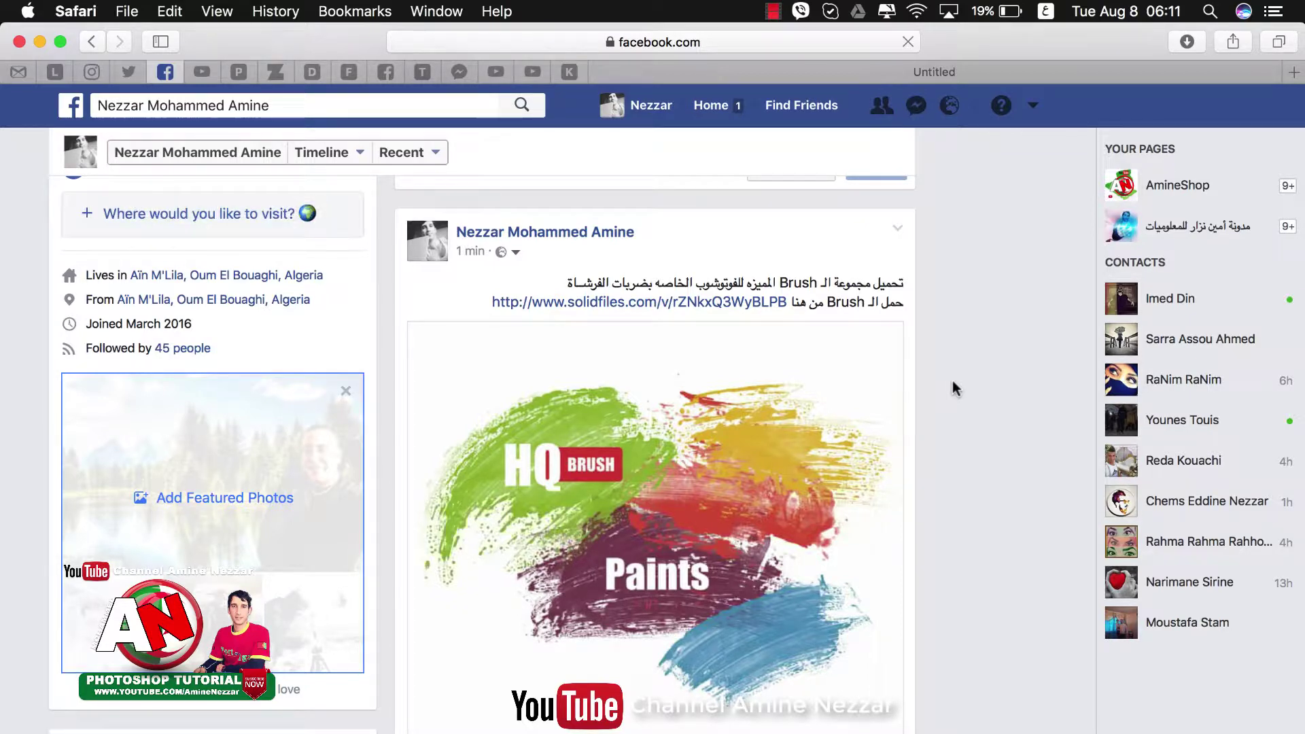
scroll(952, 380, "down", 5)
scroll(952, 370, "down", 2)
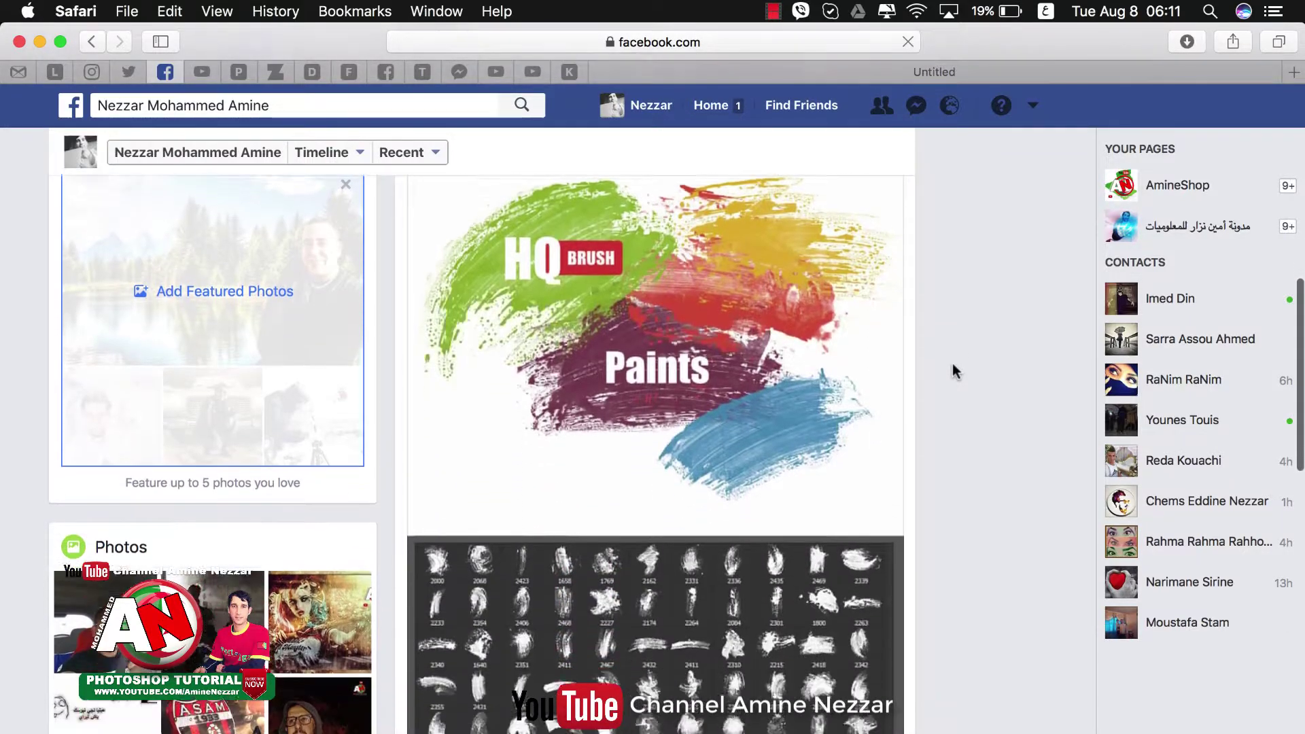
scroll(952, 370, "down", 2)
scroll(953, 370, "down", 2)
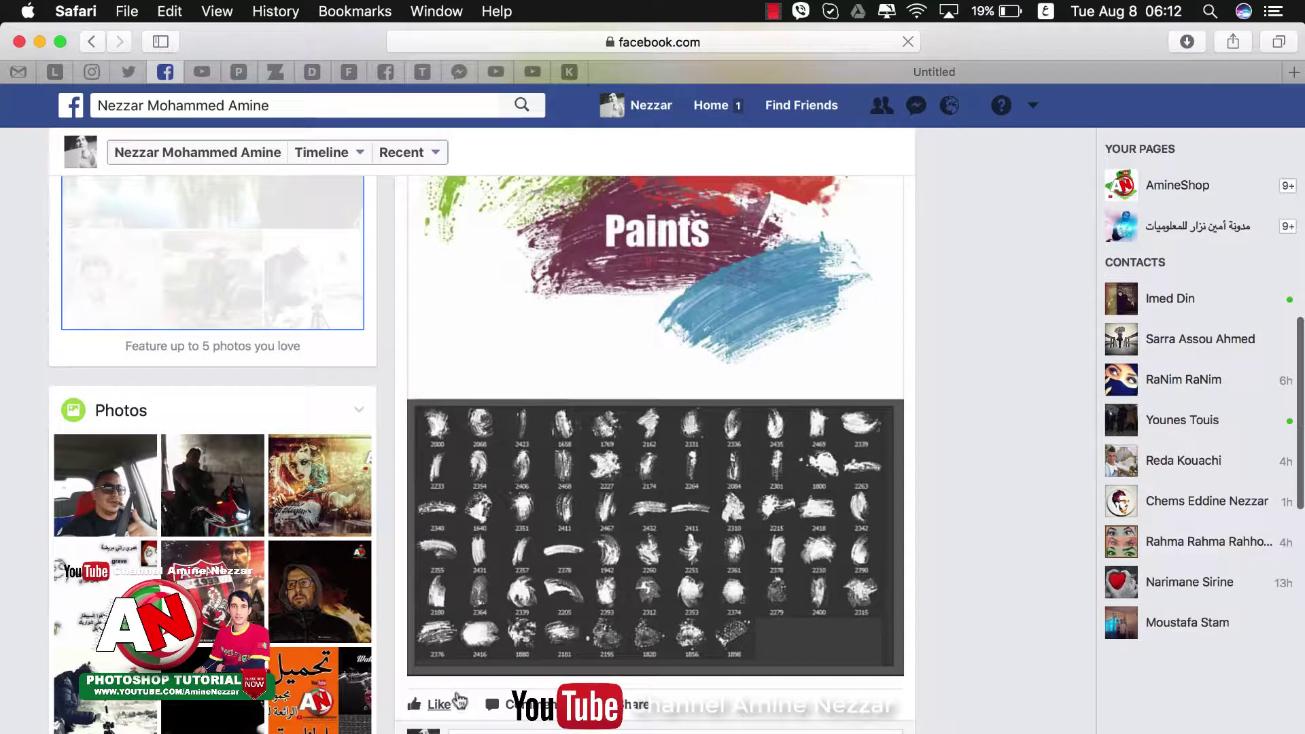
scroll(977, 489, "up", 5)
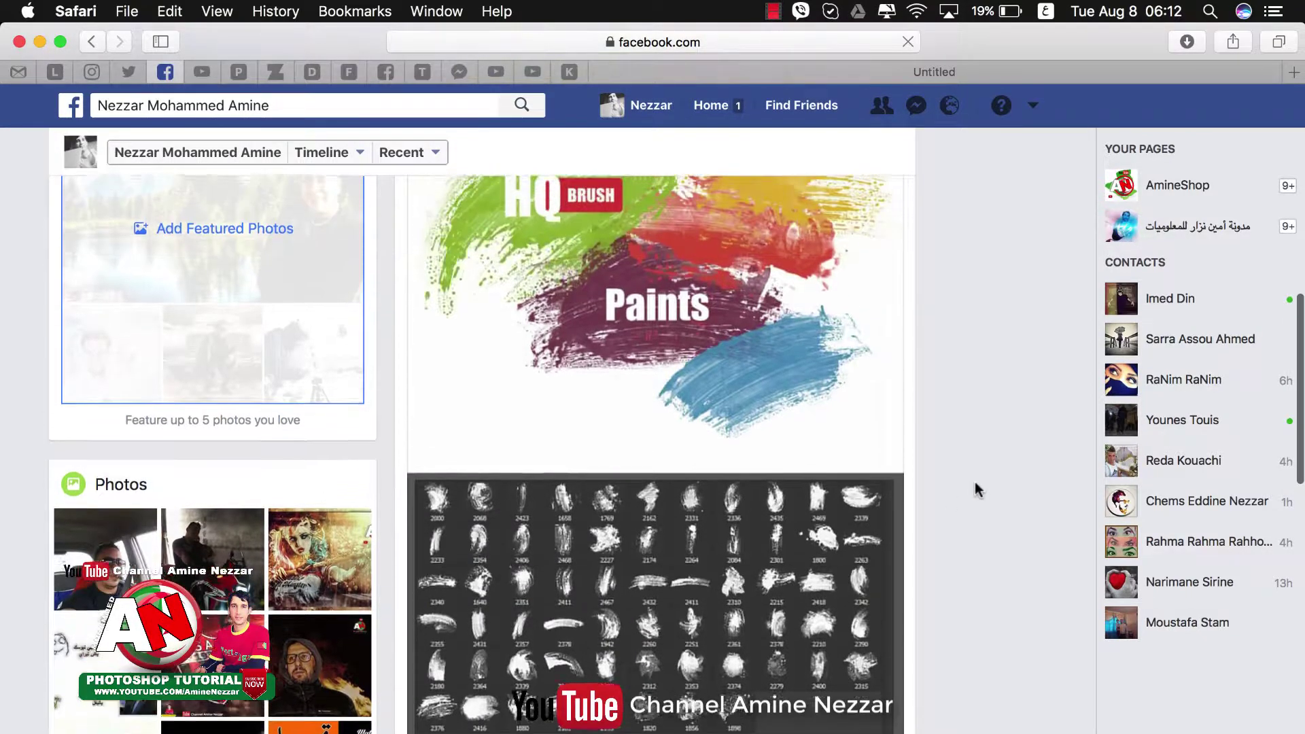
scroll(977, 489, "up", 3)
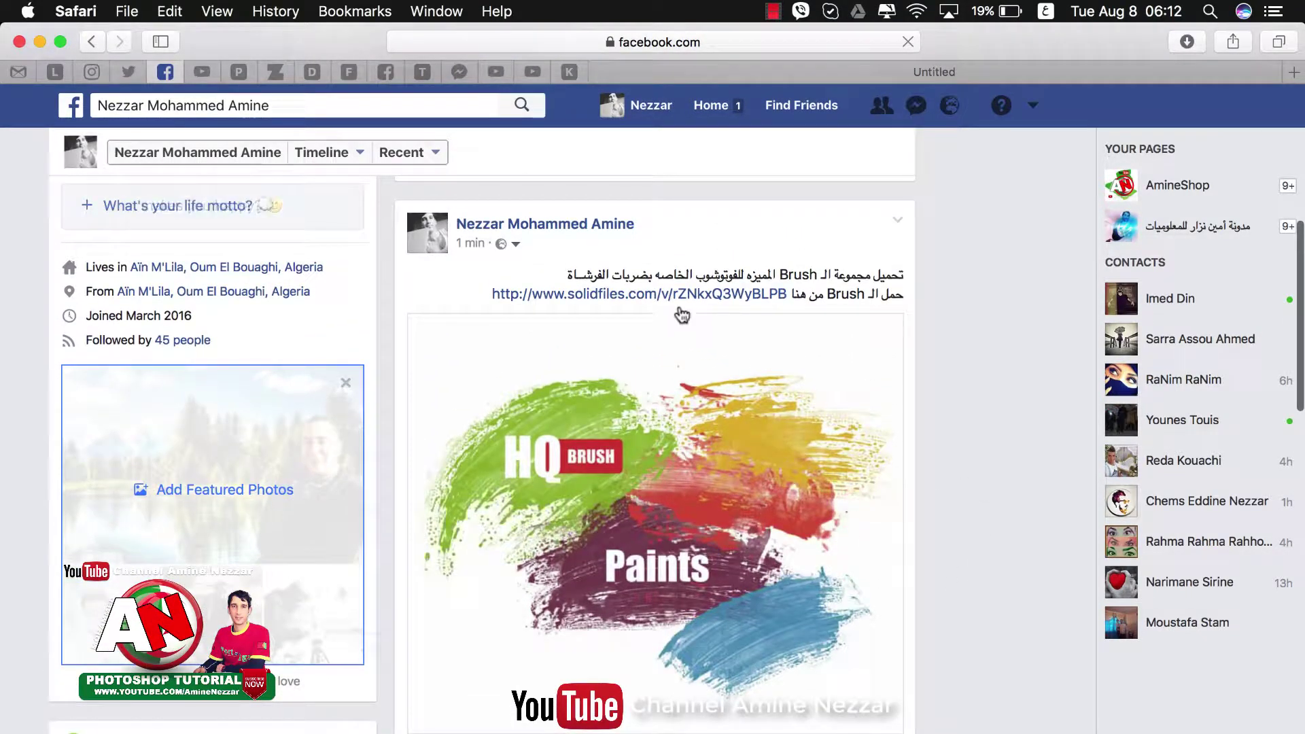
left_click(677, 295)
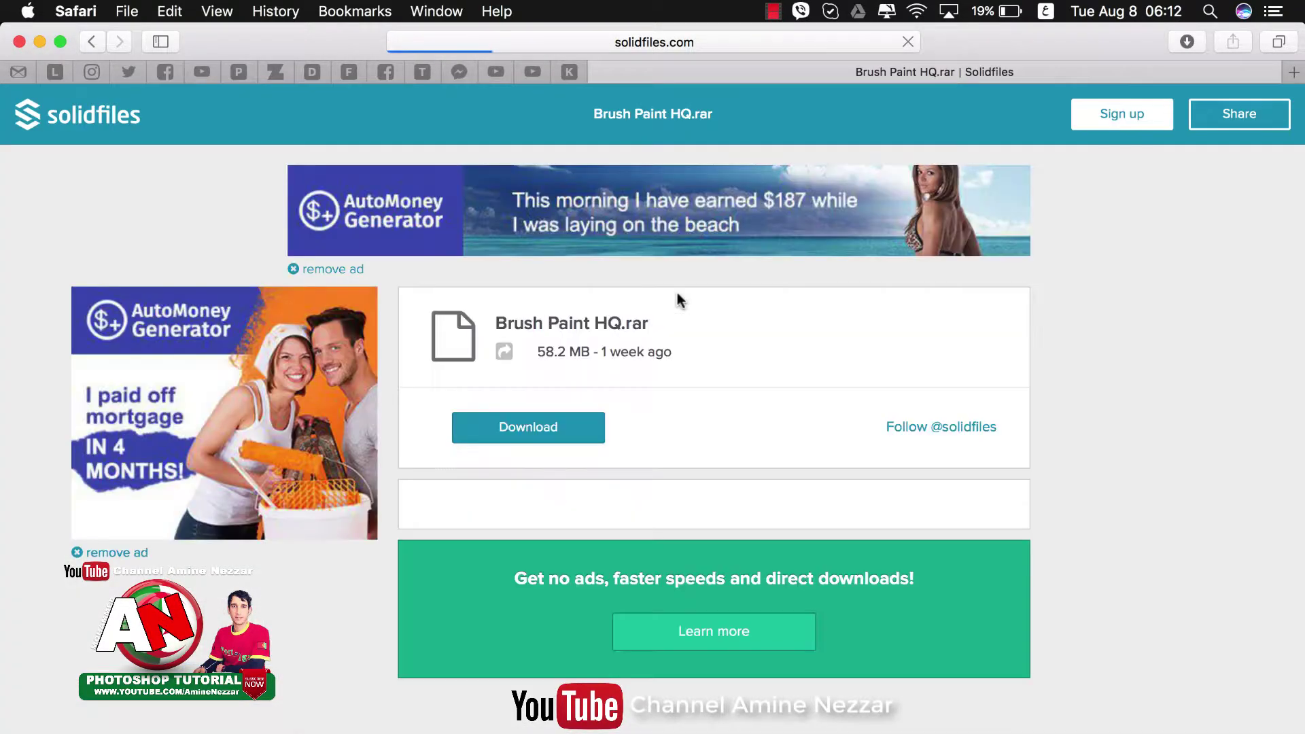
left_click(551, 432)
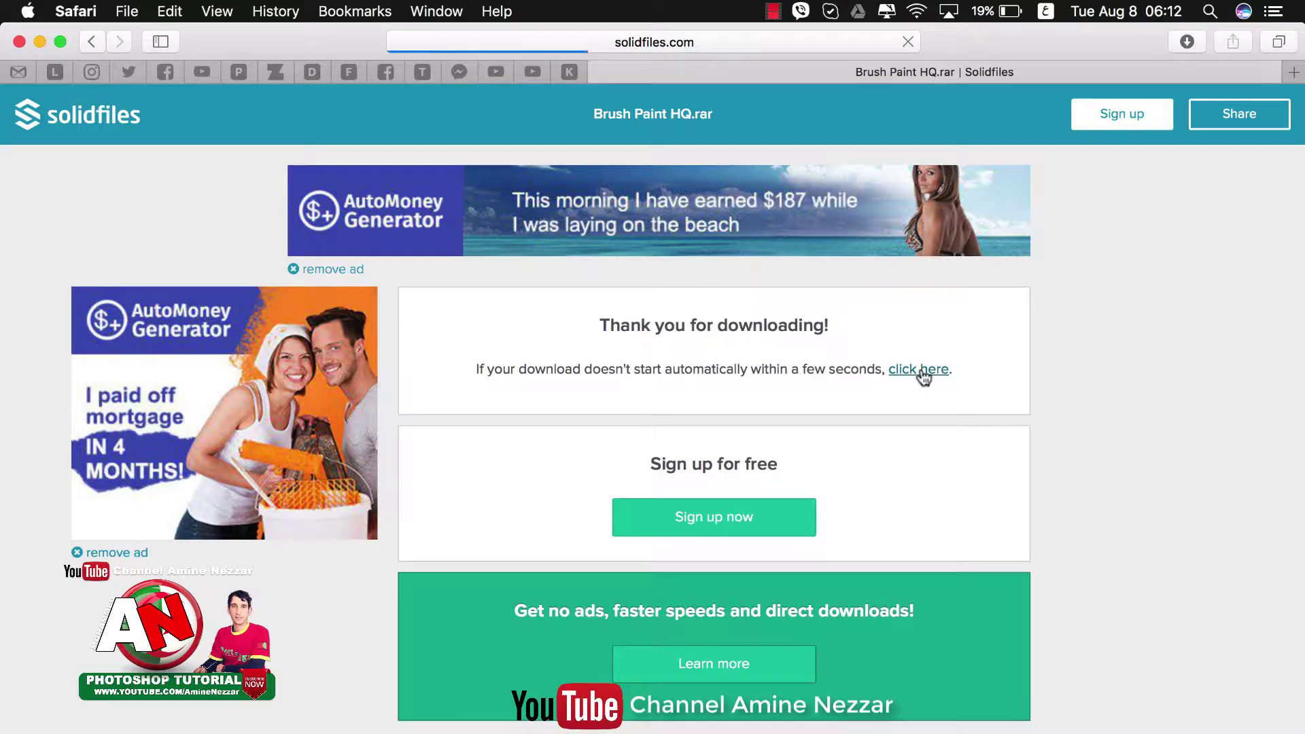
Stop the duplicate download and reveal the finished Brush_Paint_HQ.rar in Finder's Downloads folder
left_click(1184, 45)
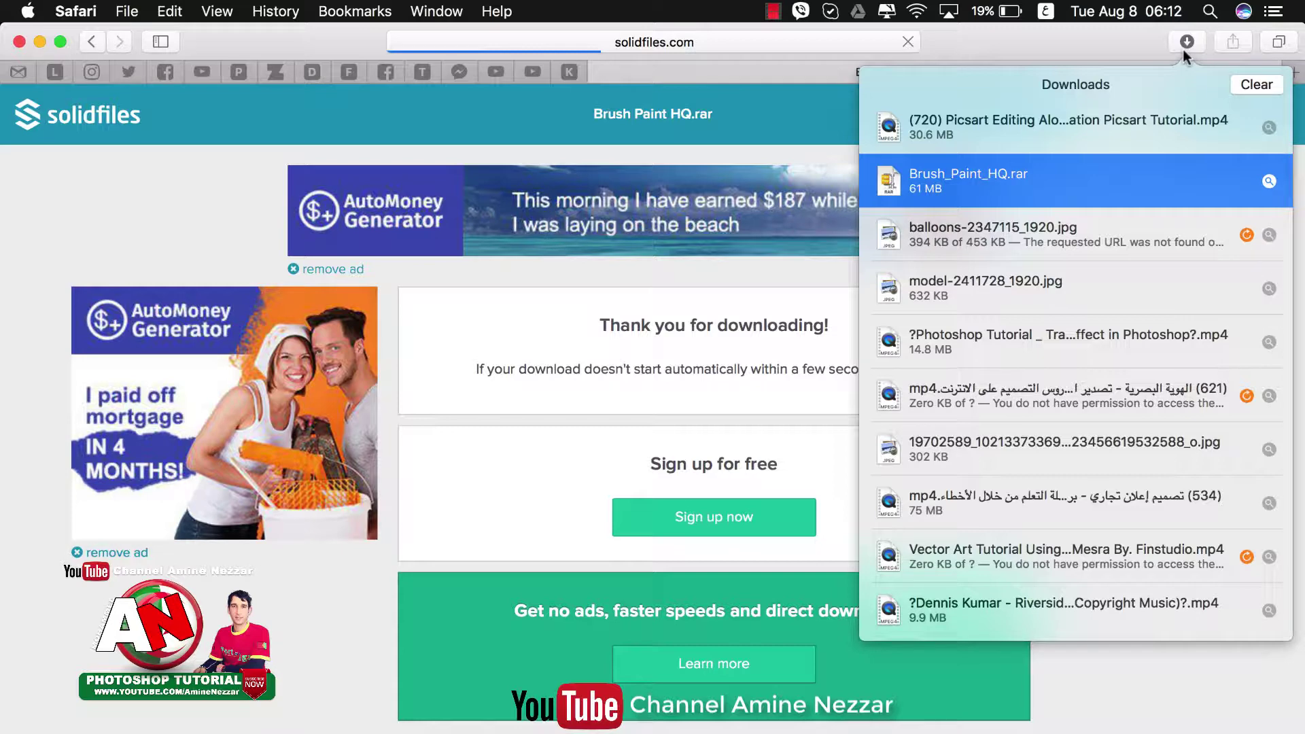
right_click(1067, 170)
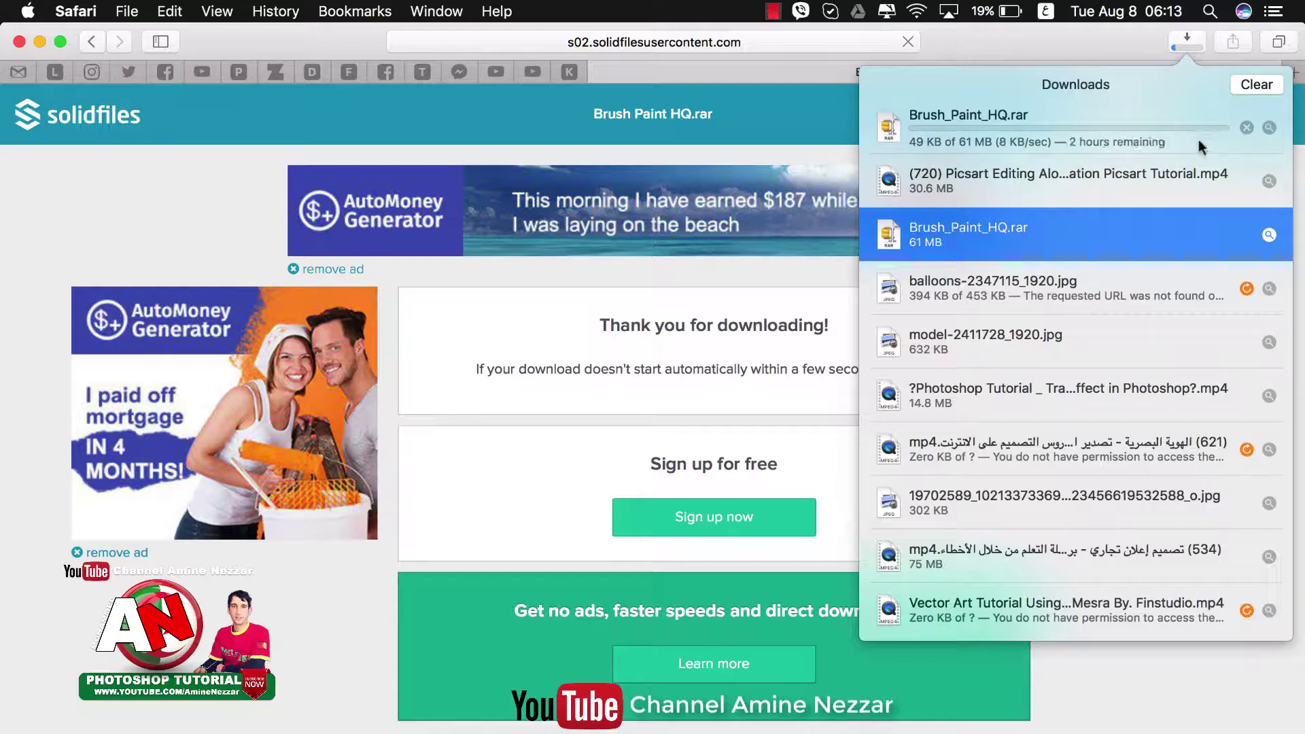
left_click(1247, 128)
right_click(1072, 240)
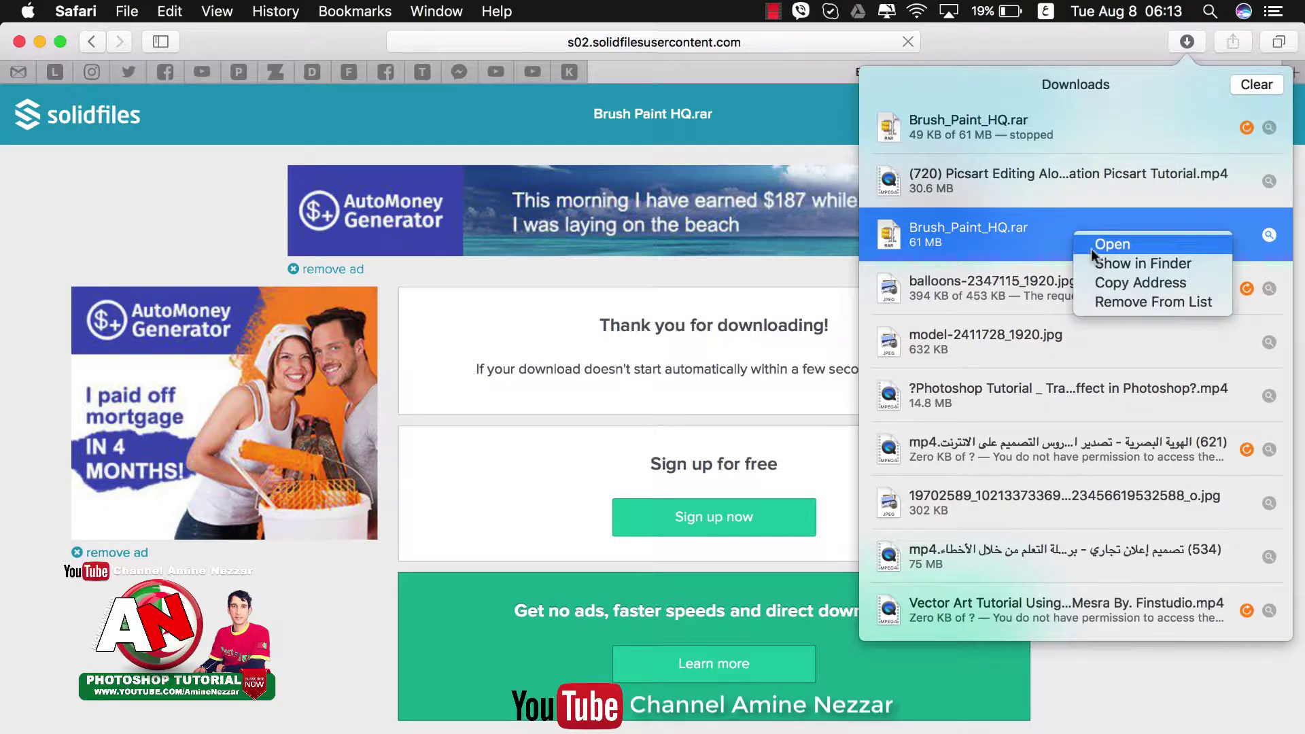
left_click(1142, 264)
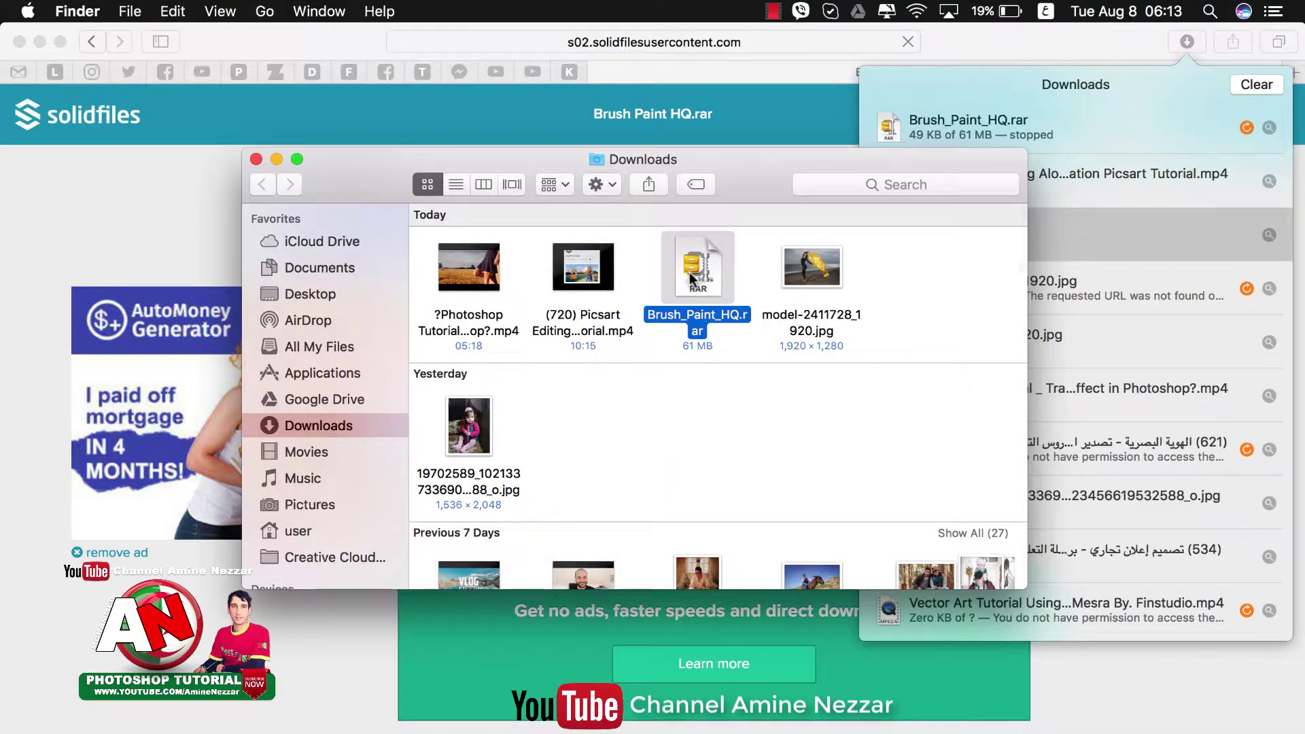
Open Brush_Paint_HQ.rar in WinZip, preview Brush Paint HQ.jpg, and select Brush Paint HQ.abr
double_click(689, 272)
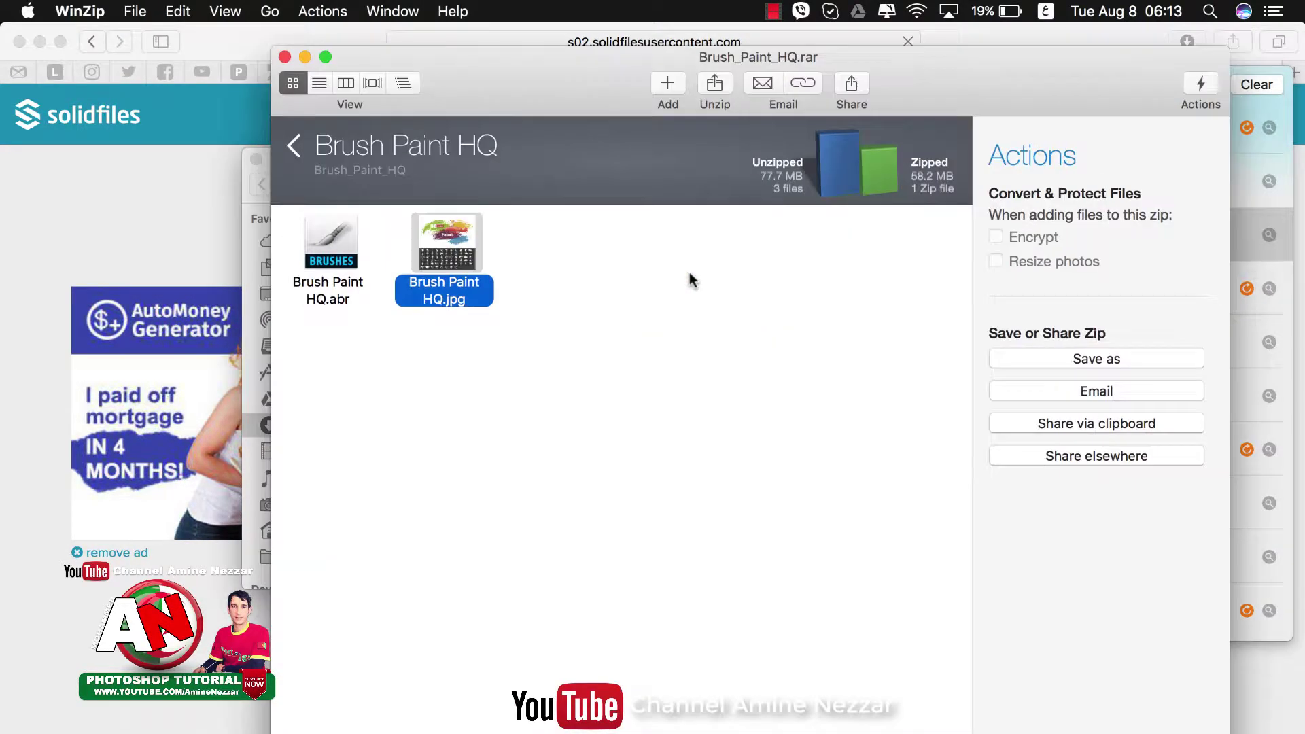
double_click(455, 253)
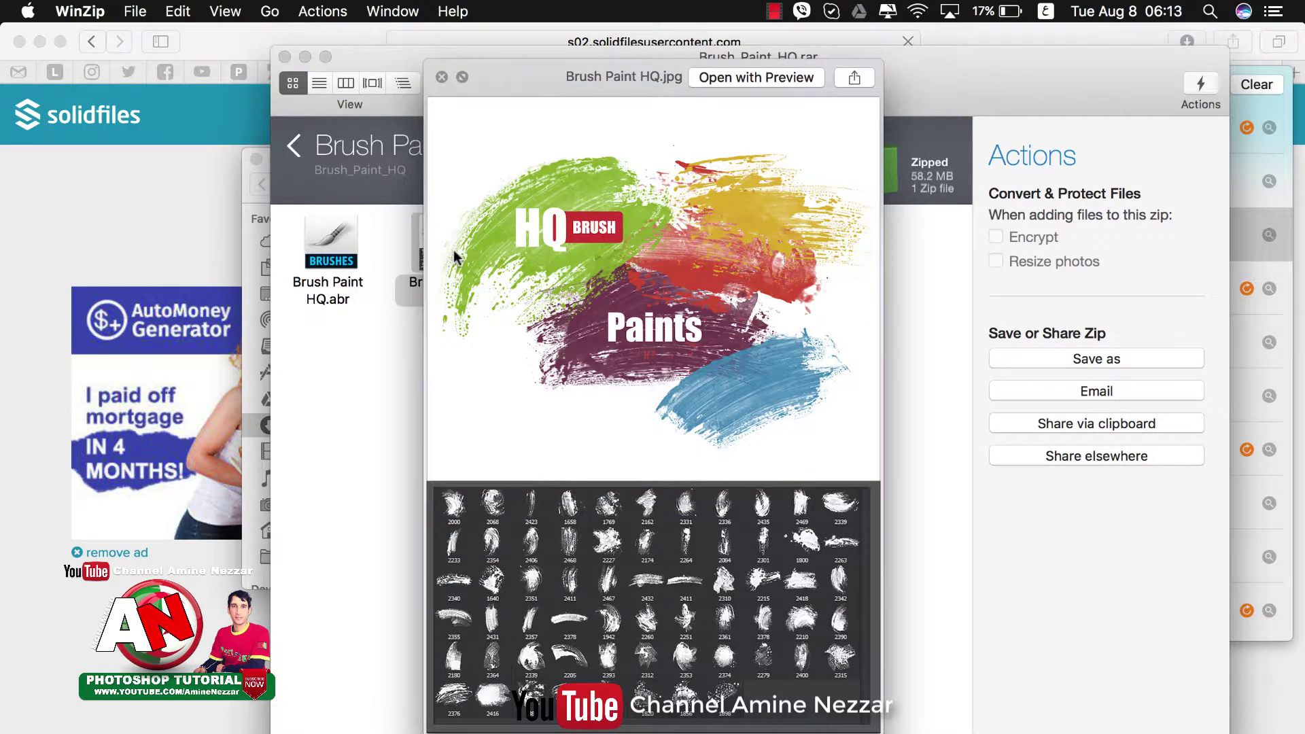
key("space")
left_click(333, 277)
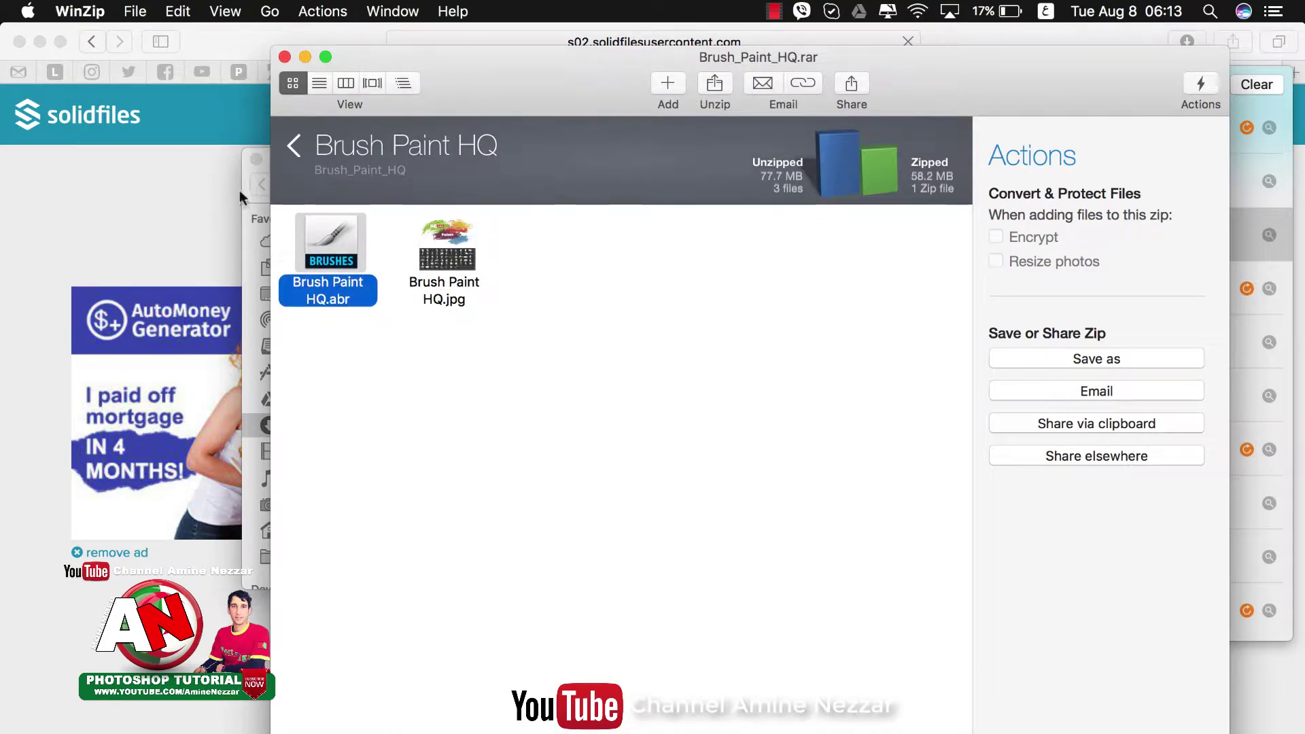
left_click(254, 166)
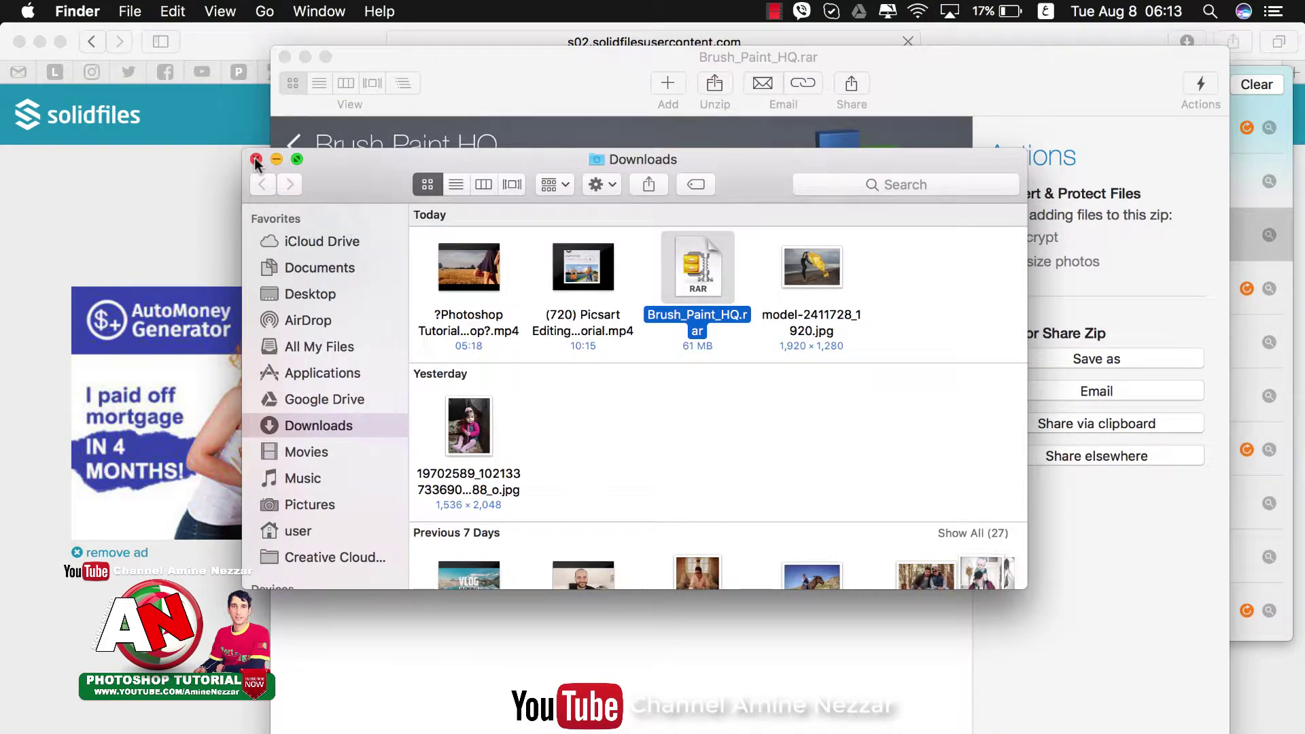
Close the Downloads window and dismiss Safari's MacKeeper cleanup alert
left_click(256, 159)
left_click(114, 182)
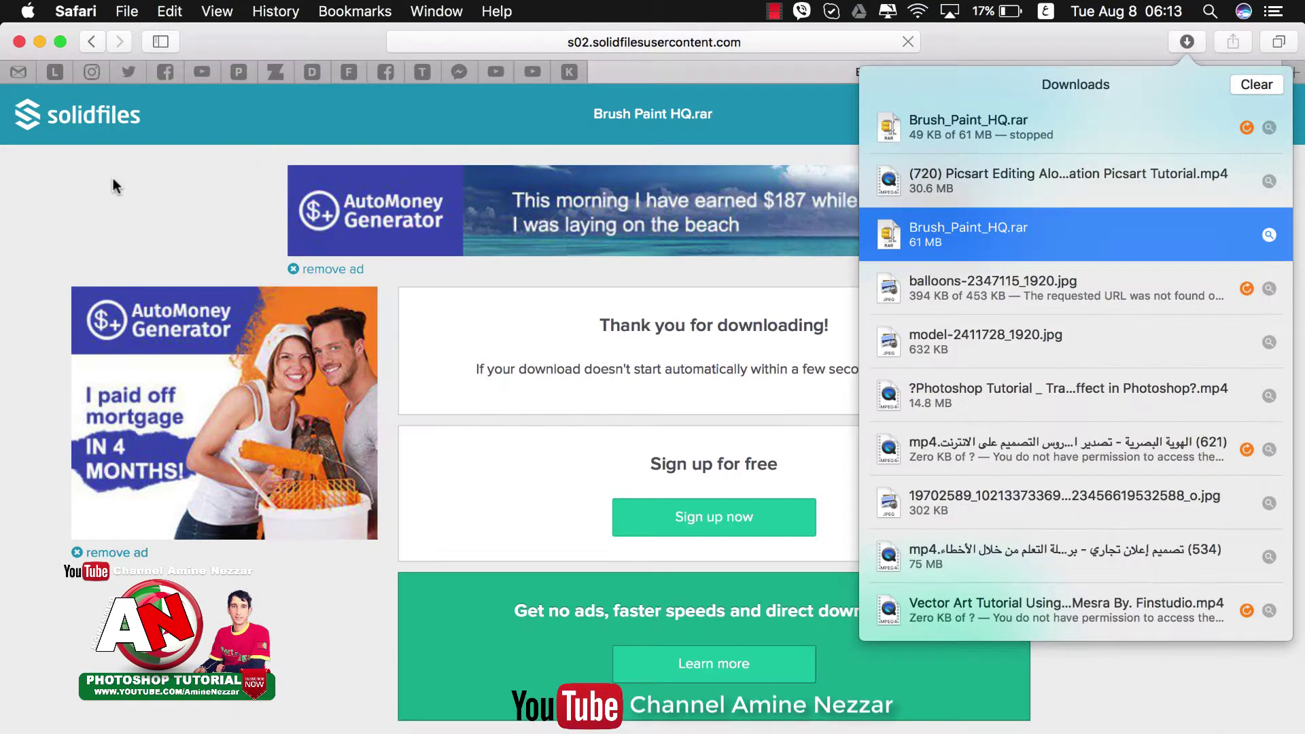
left_click(39, 41)
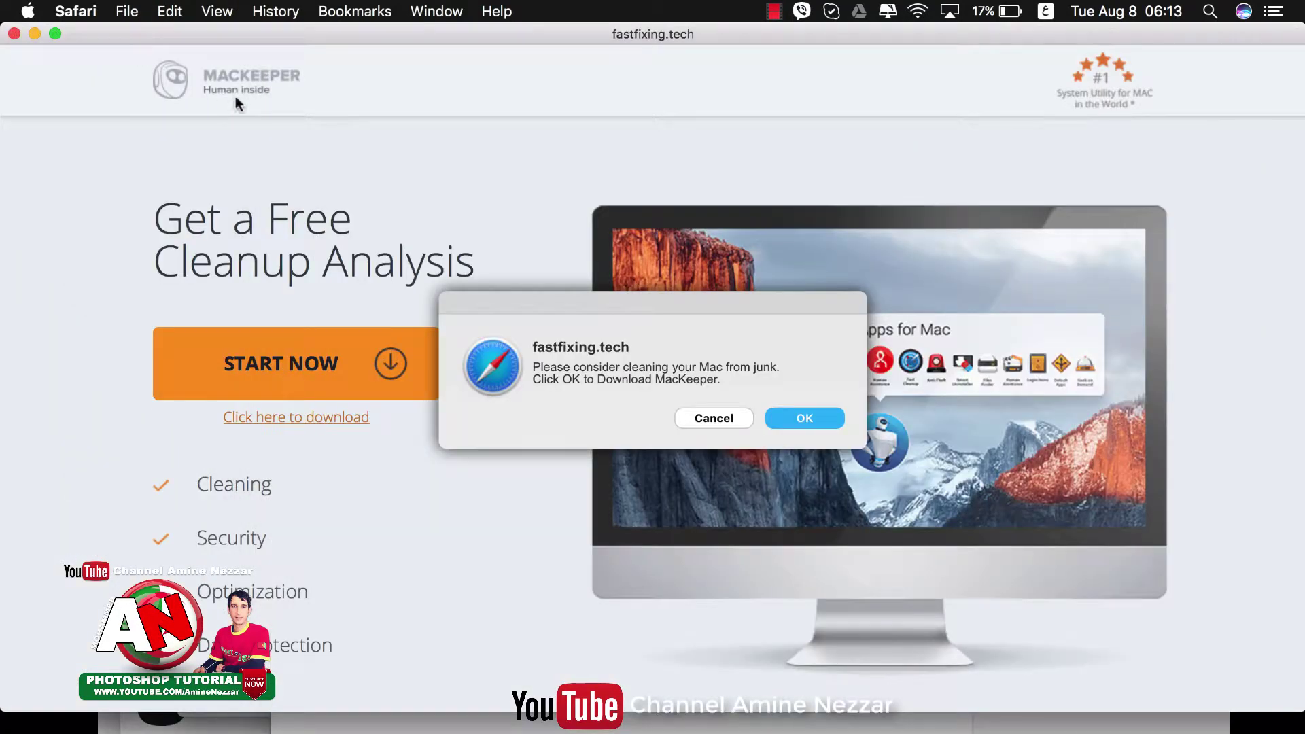
left_click(708, 420)
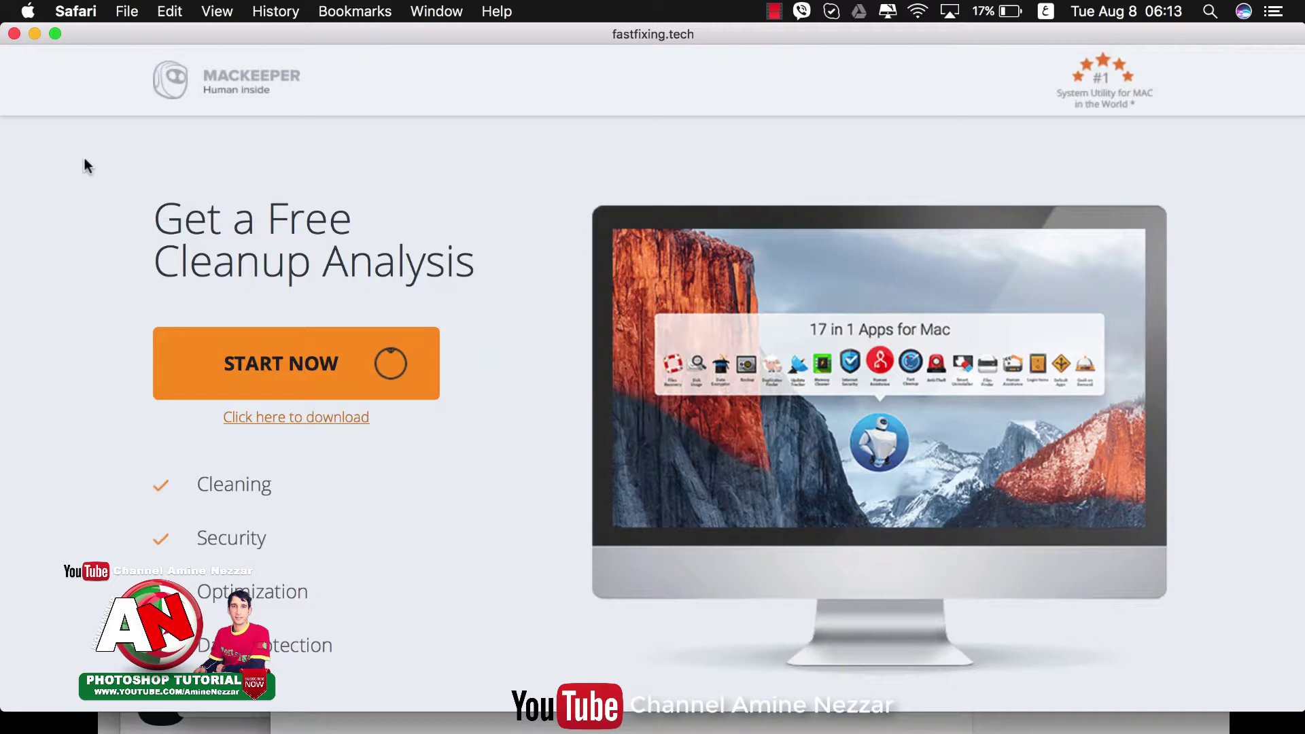
Close the fastfixing.tech ad window, confirming Leave Page past the repeated alert
left_click(14, 36)
left_click(757, 299)
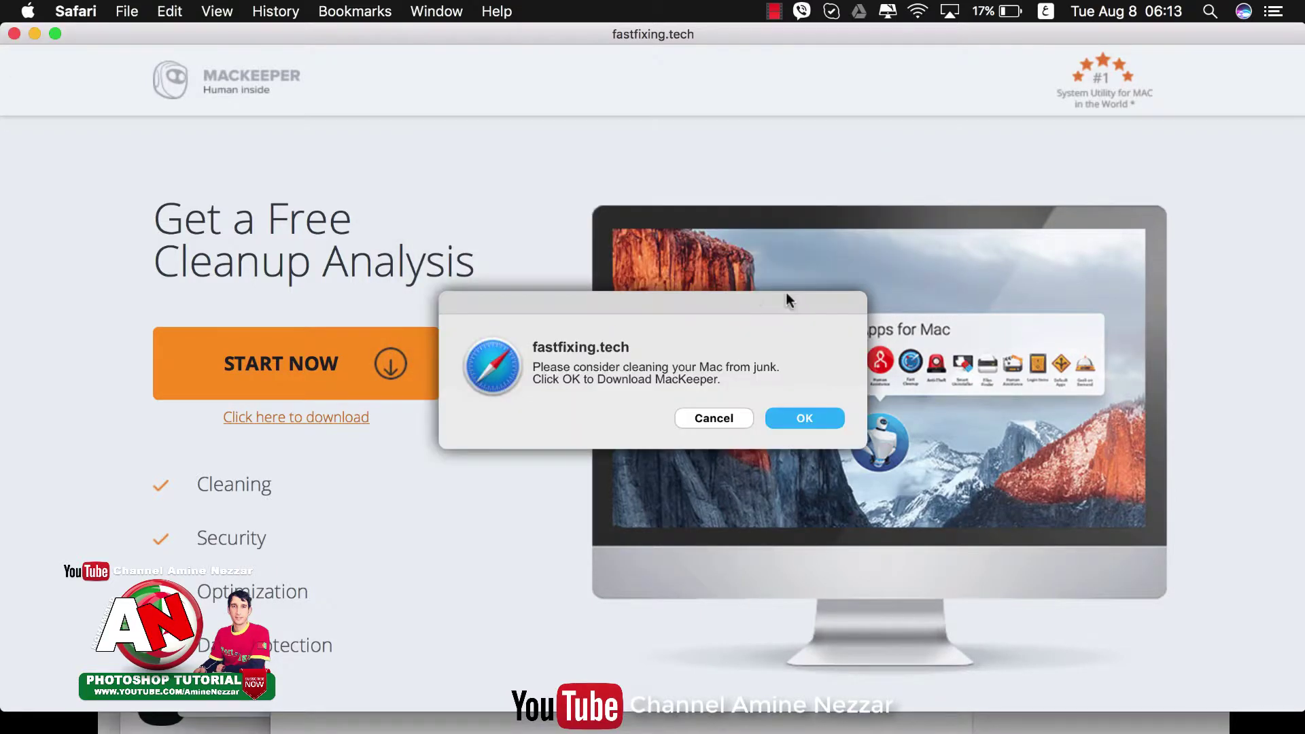
left_click(711, 420)
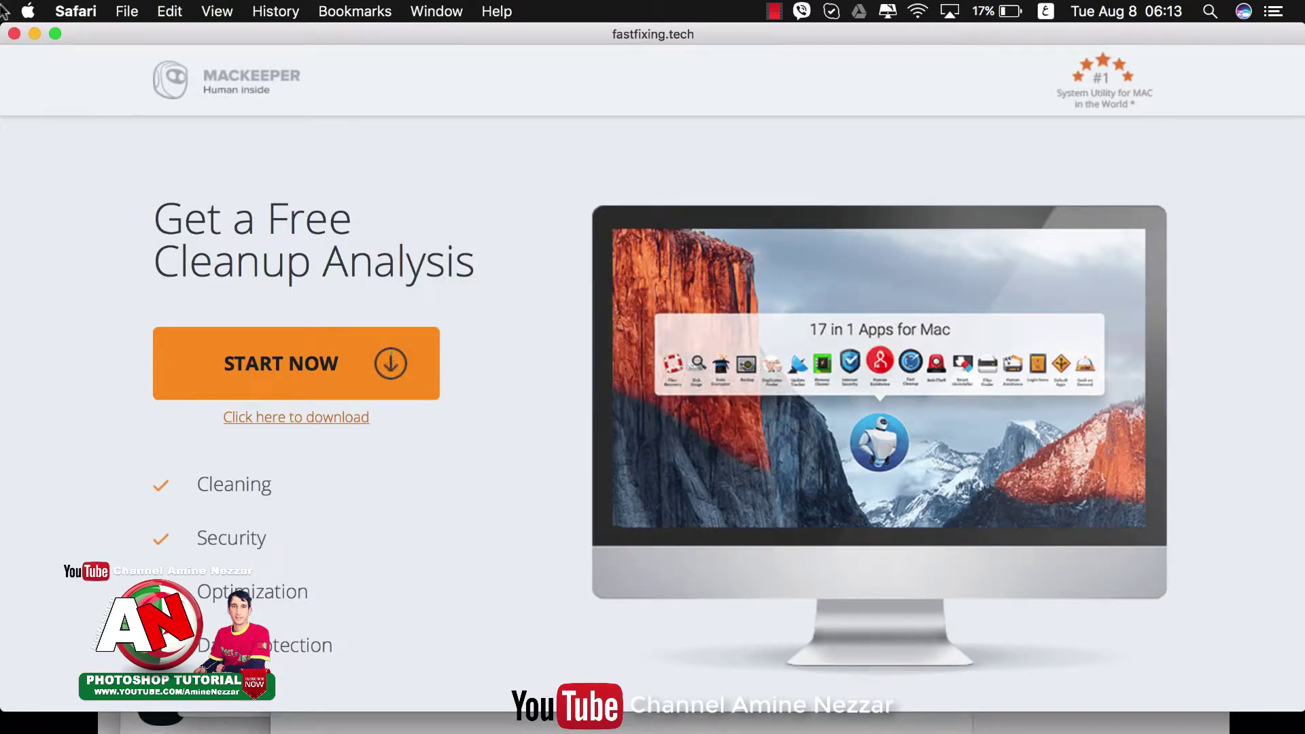
left_click(14, 34)
left_click(787, 297)
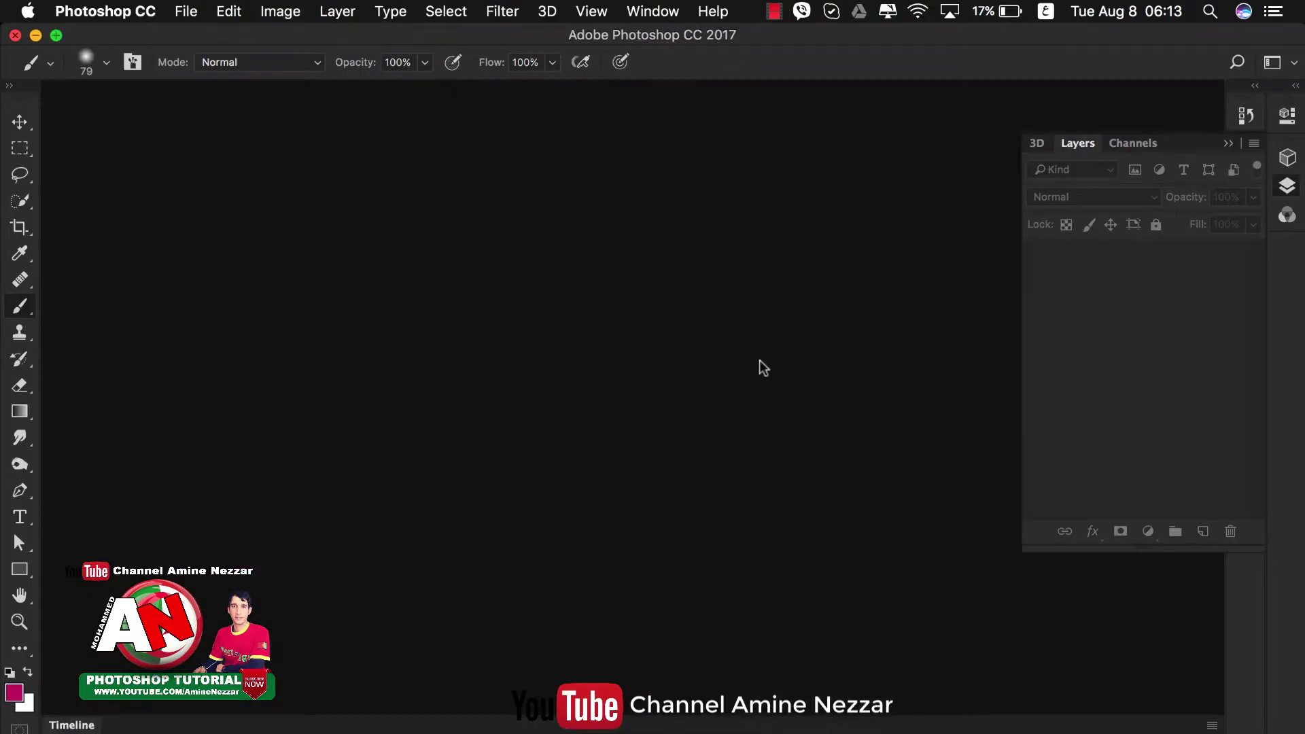
Create a new 1920×1080 px, 300 ppi document with a white background
left_click(1228, 143)
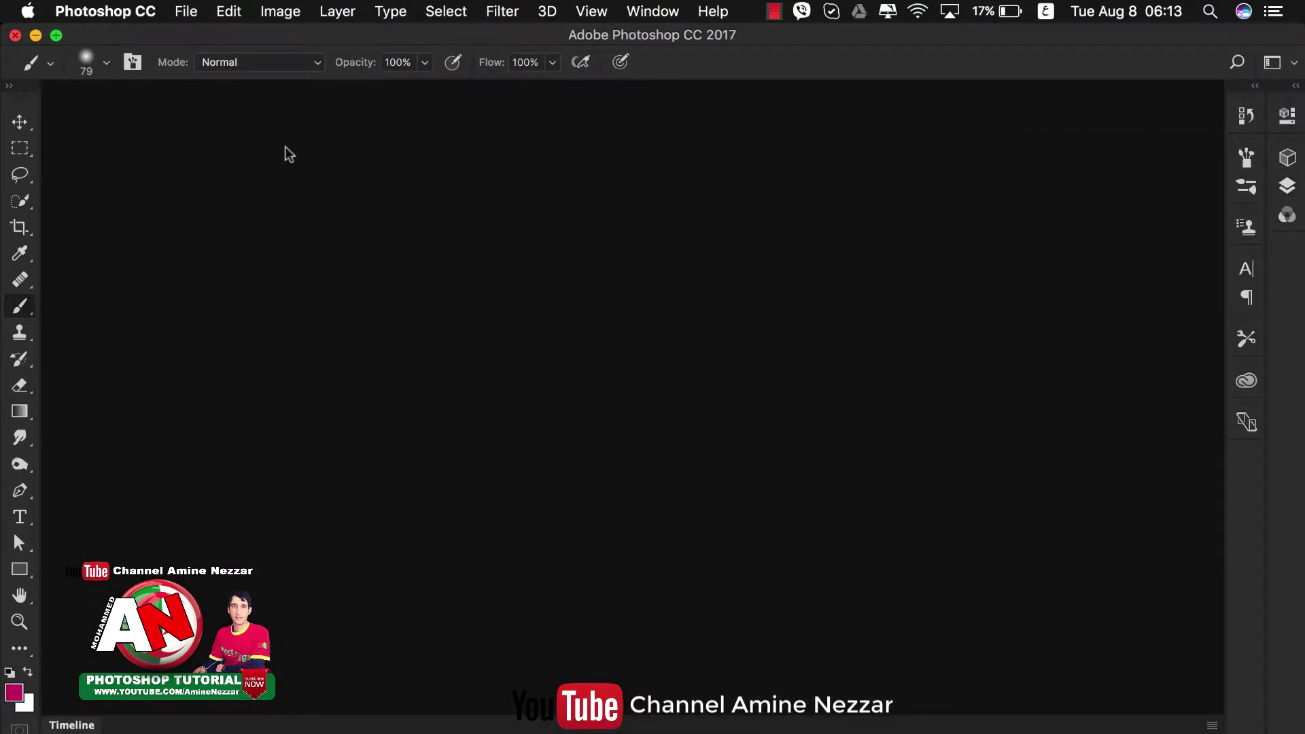
left_click(184, 14)
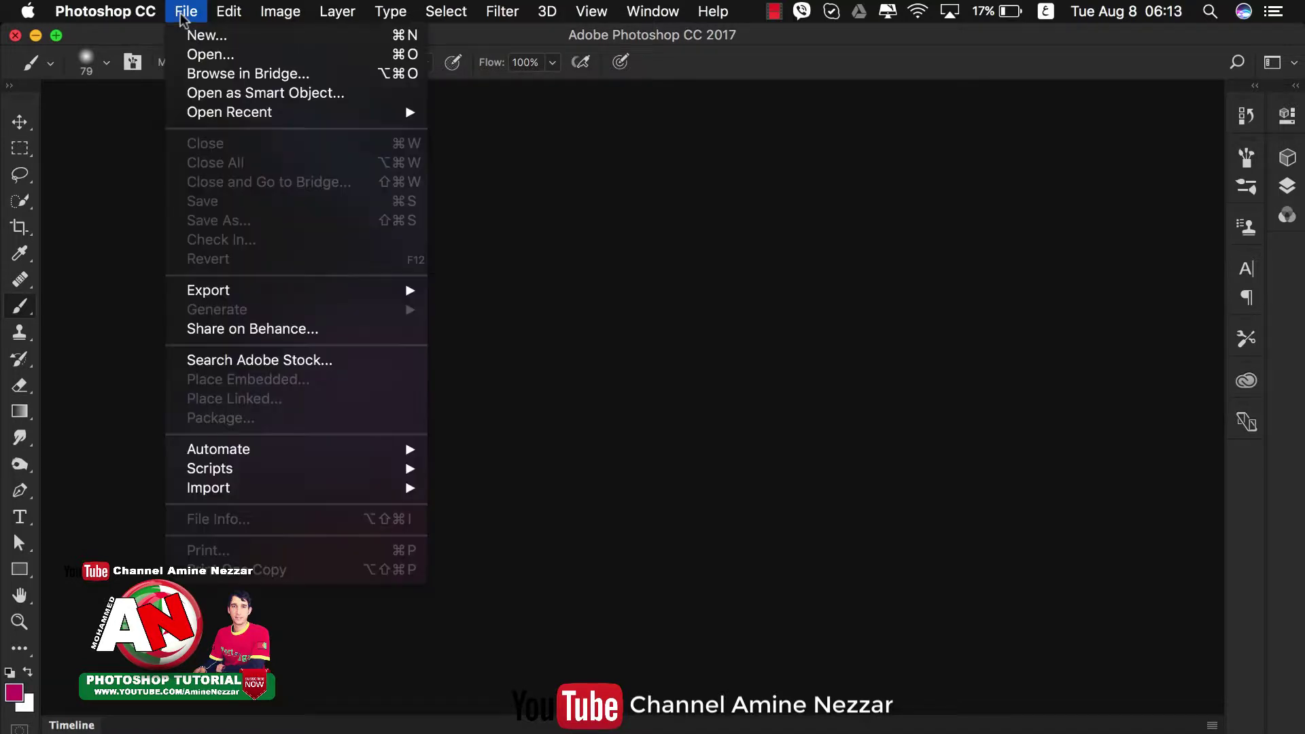
left_click(227, 41)
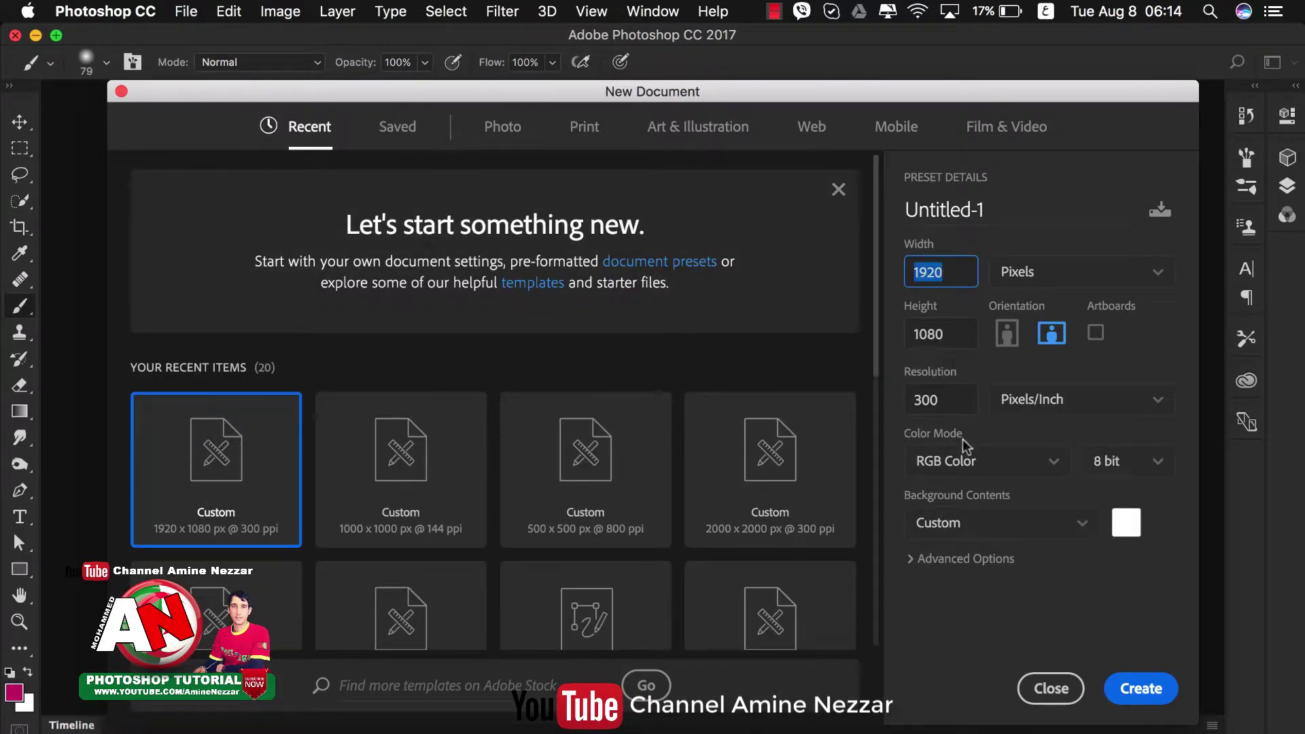
left_click(1123, 688)
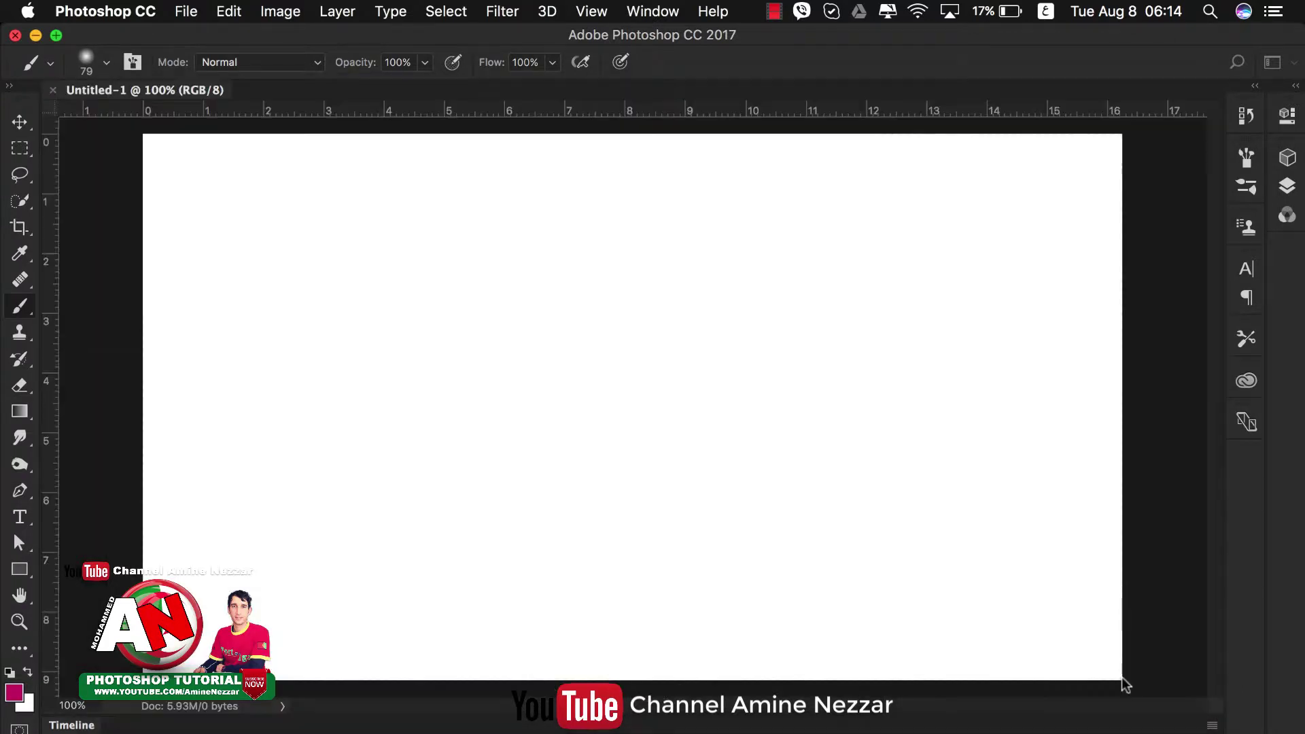
Select the Brush Tool, cancel Load Brushes, and reopen Brush_Paint_HQ.rar from All My Files
right_click(27, 310)
left_click(150, 304)
left_click(108, 65)
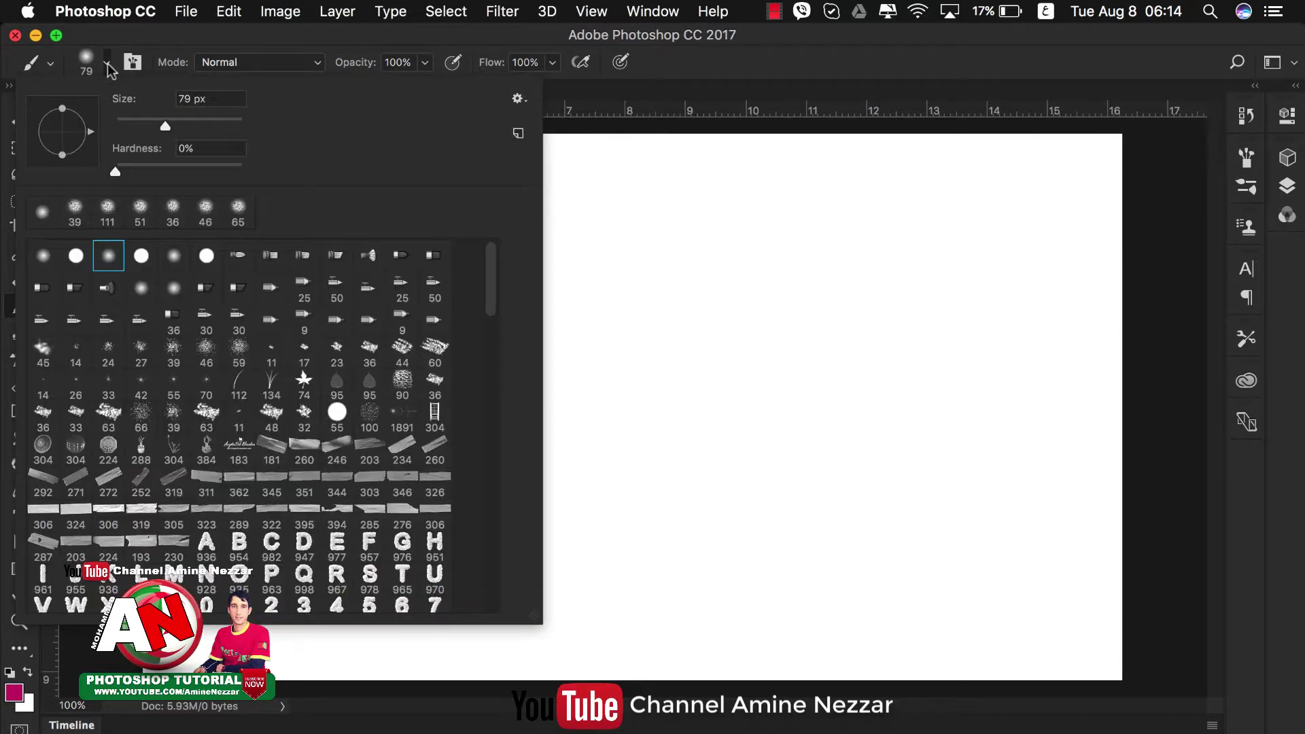
left_click(518, 98)
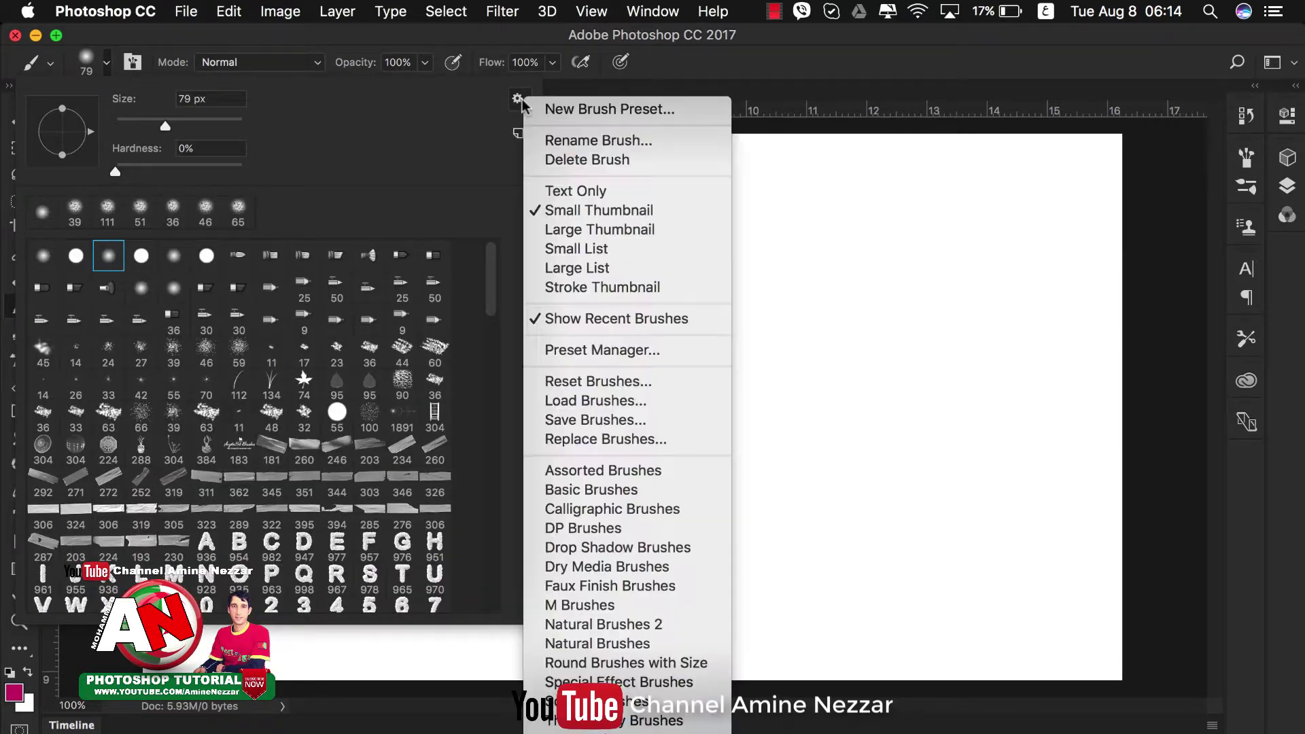
left_click(664, 400)
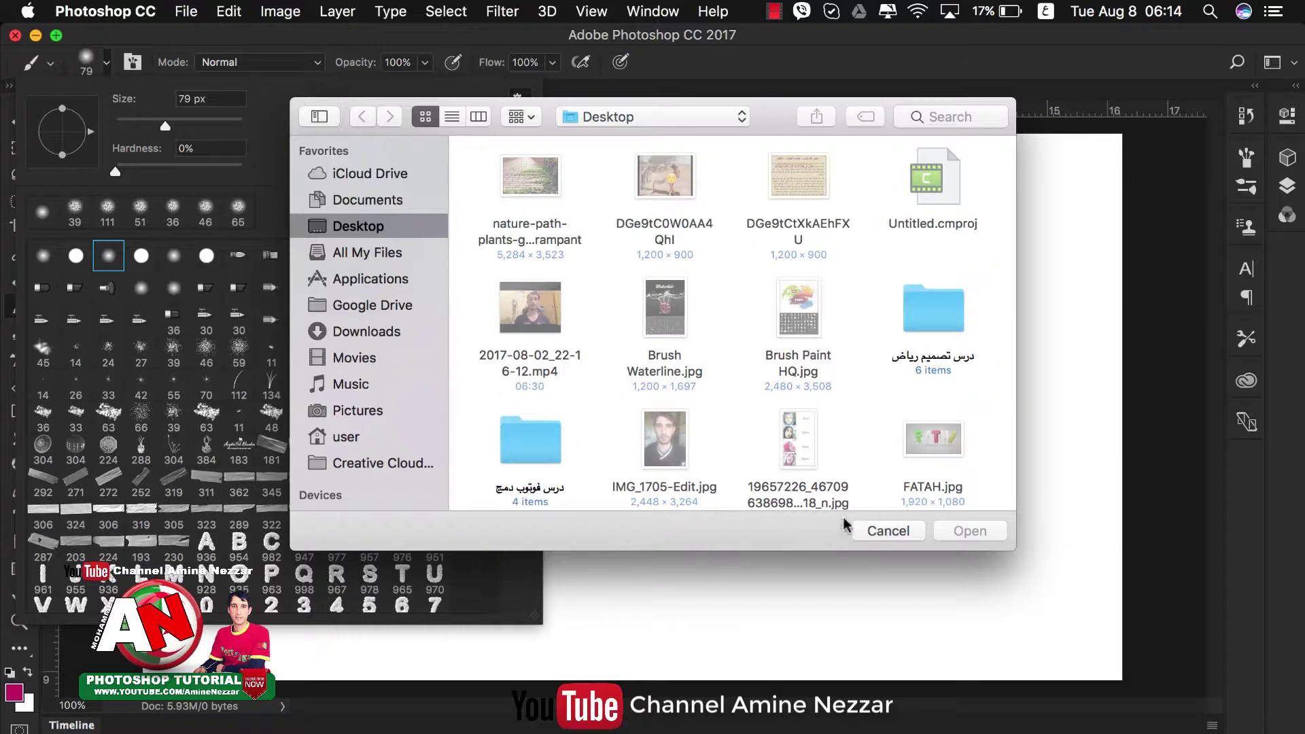
left_click(879, 525)
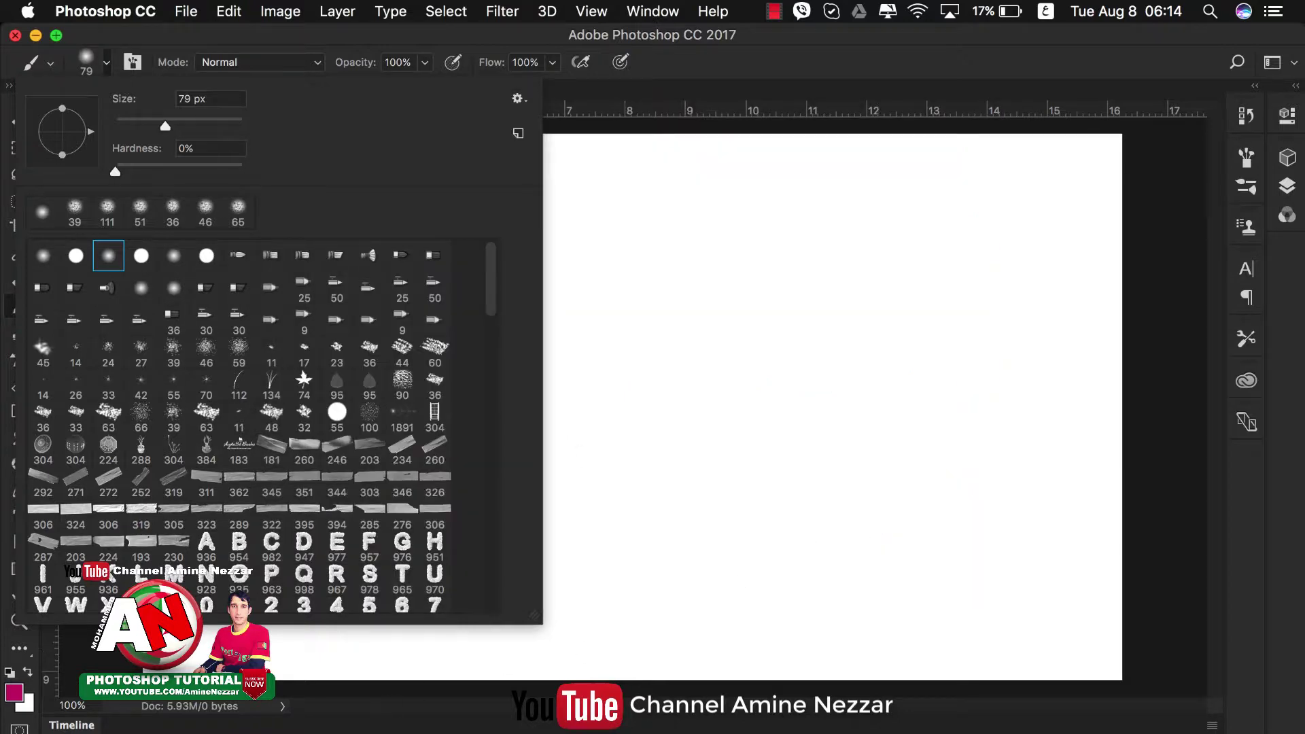
left_click(285, 726)
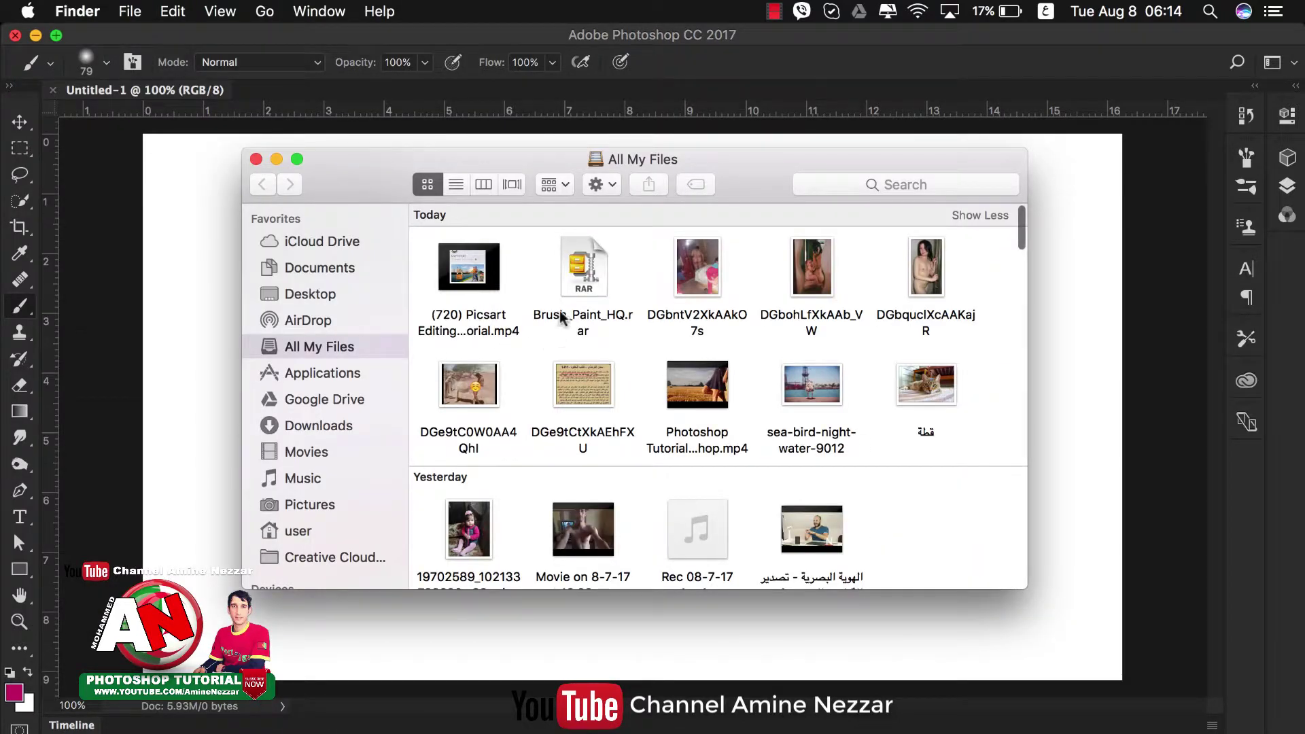
double_click(562, 317)
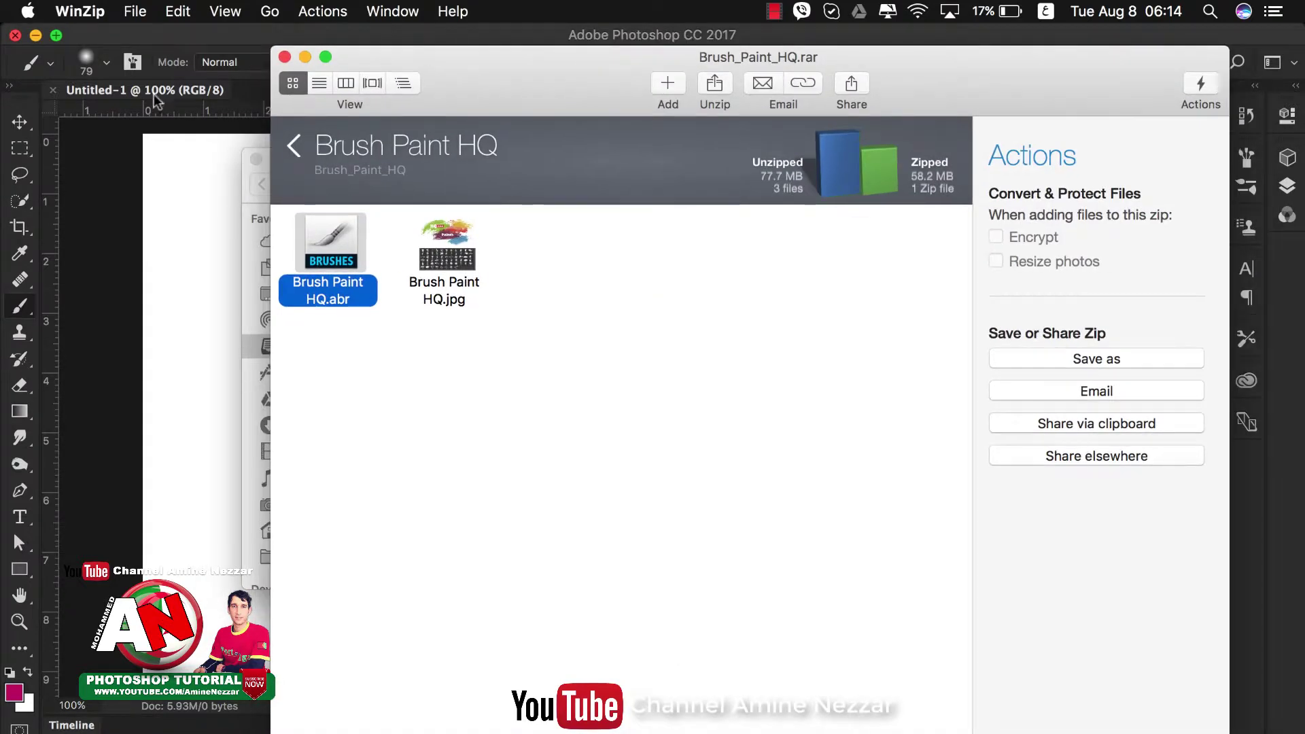
Drag Brush Paint HQ.abr out of the archive onto the desktop and close both windows
left_click(156, 101)
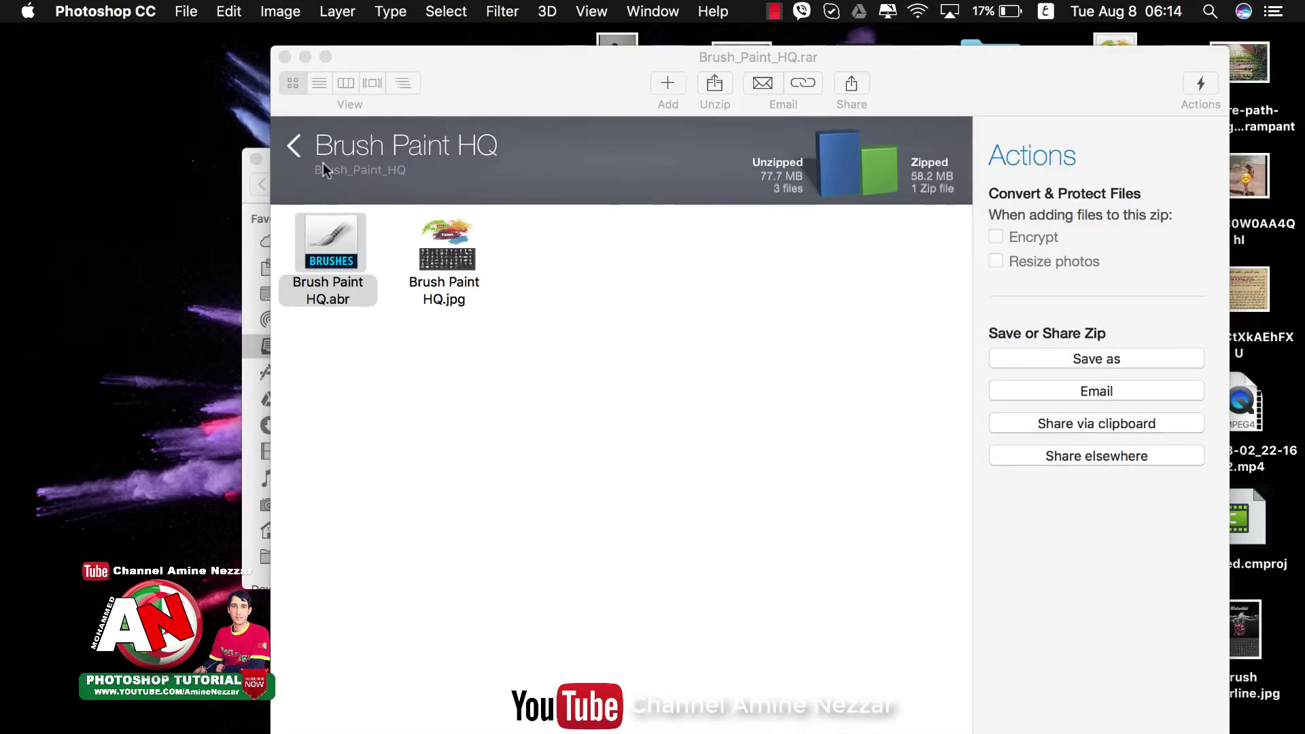
left_click(350, 251)
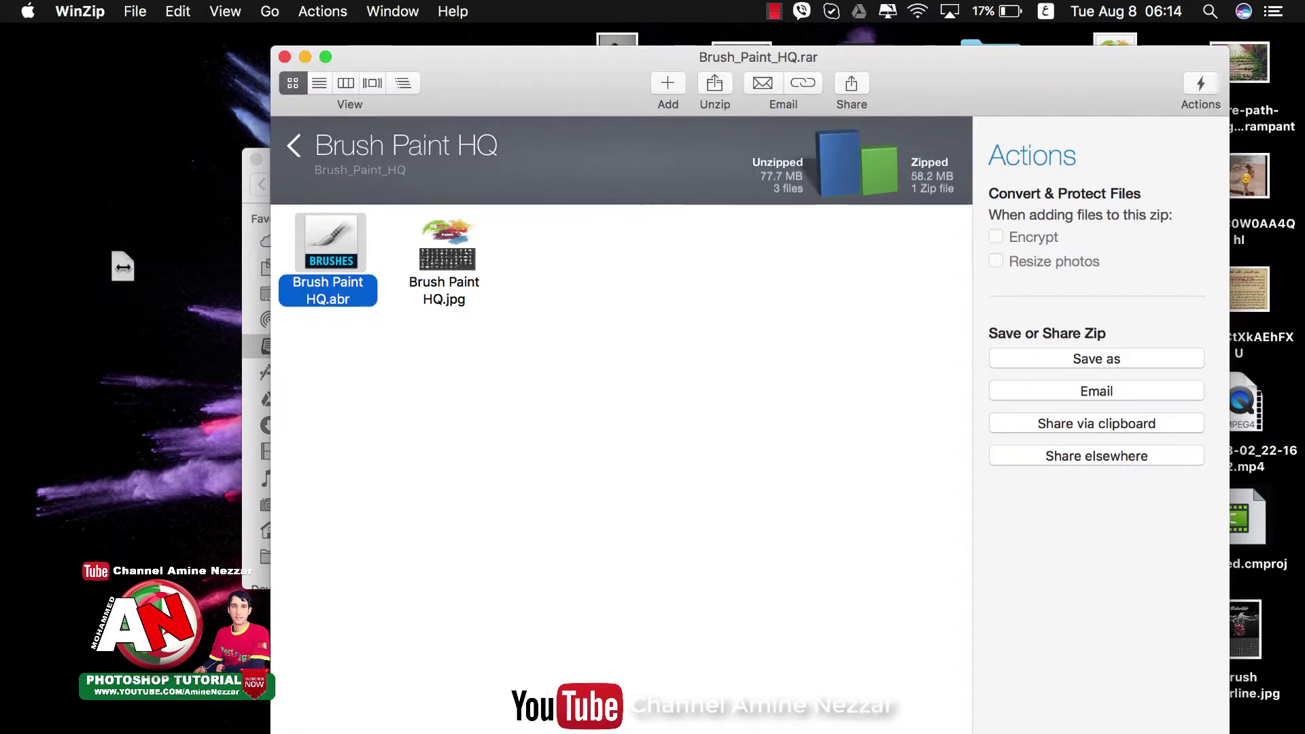
left_click_drag(123, 267, 121, 265)
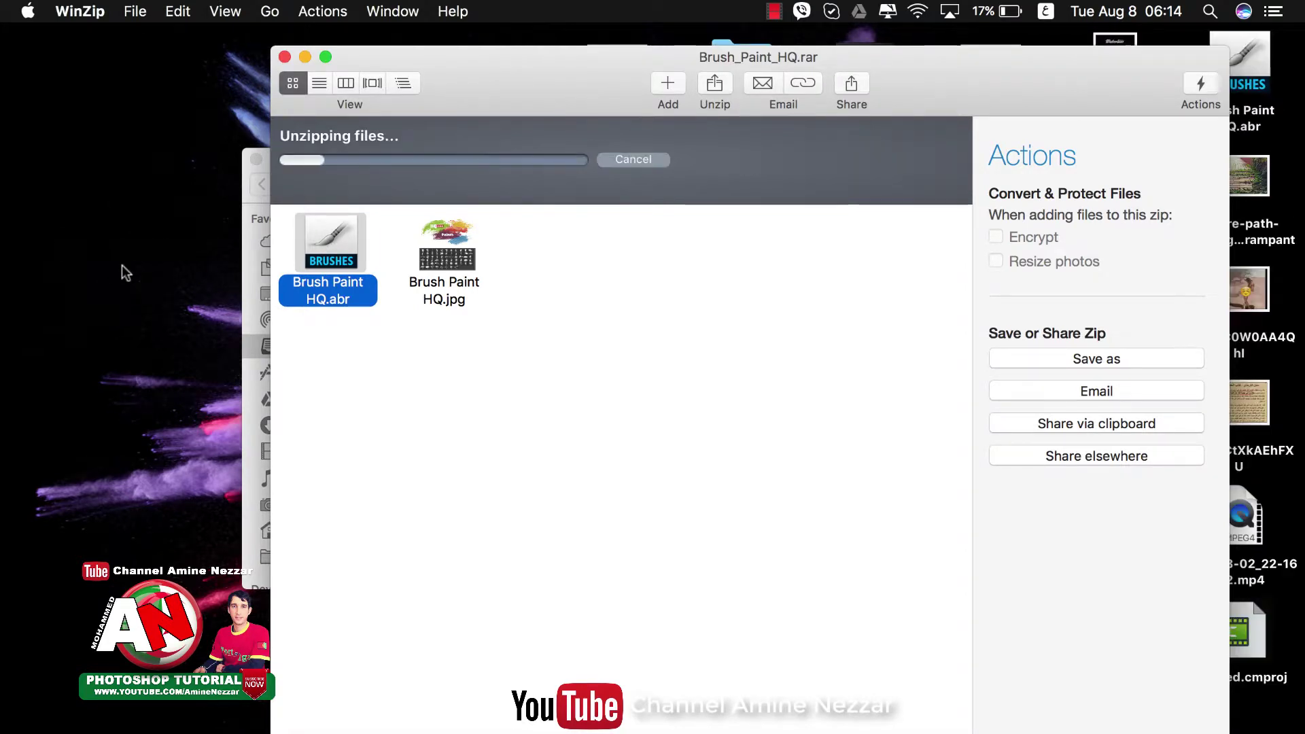
left_click(284, 57)
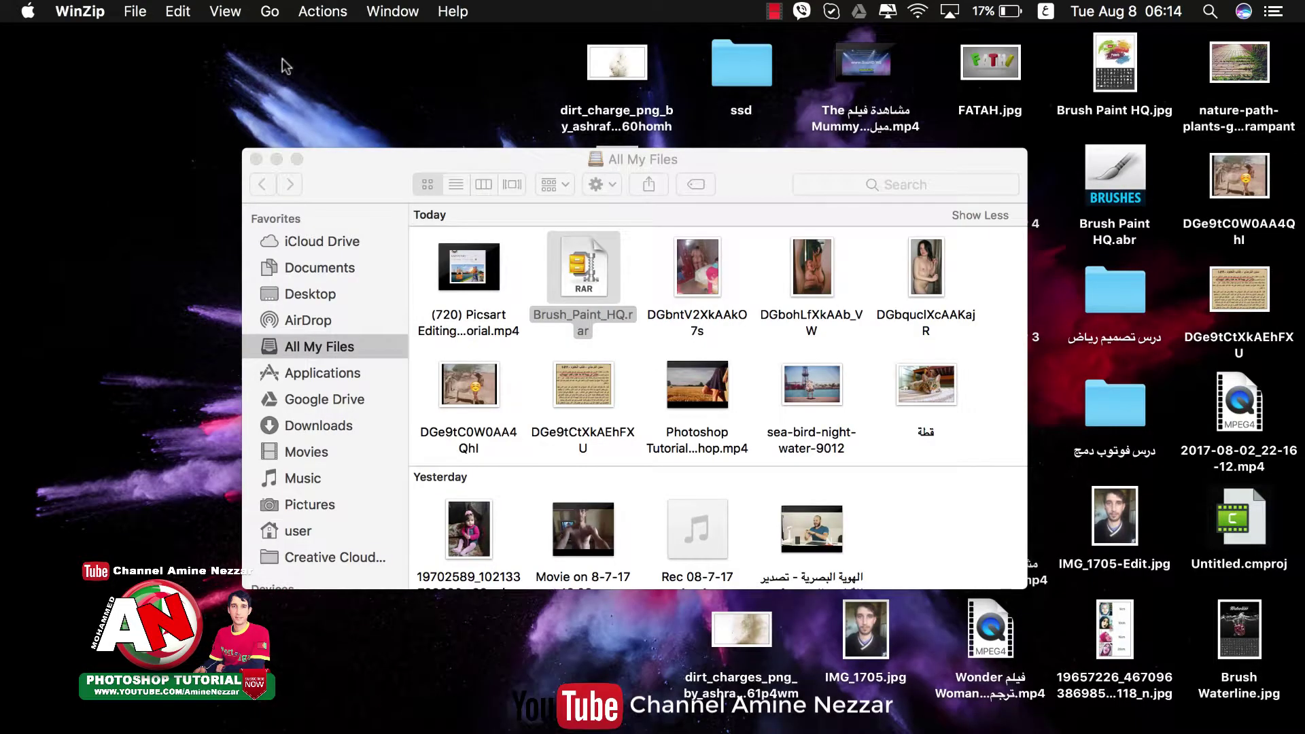
left_click(251, 159)
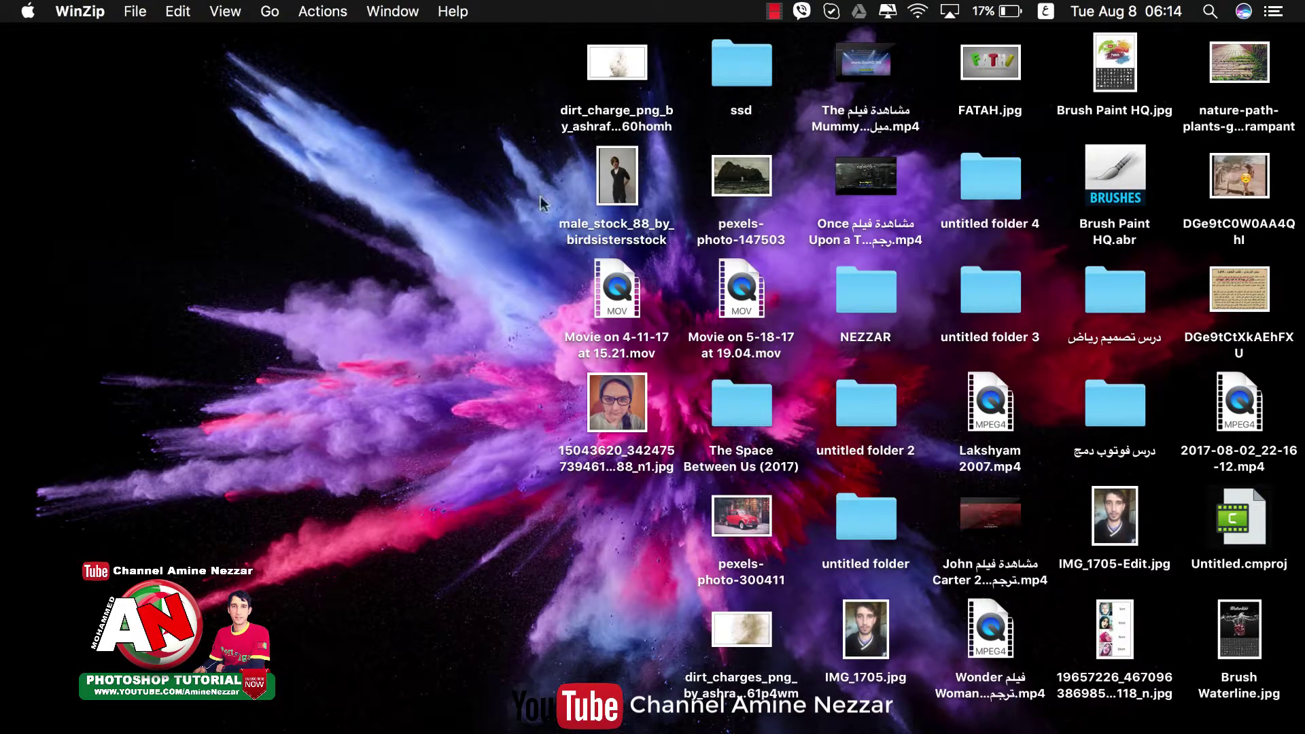
left_click(1132, 182)
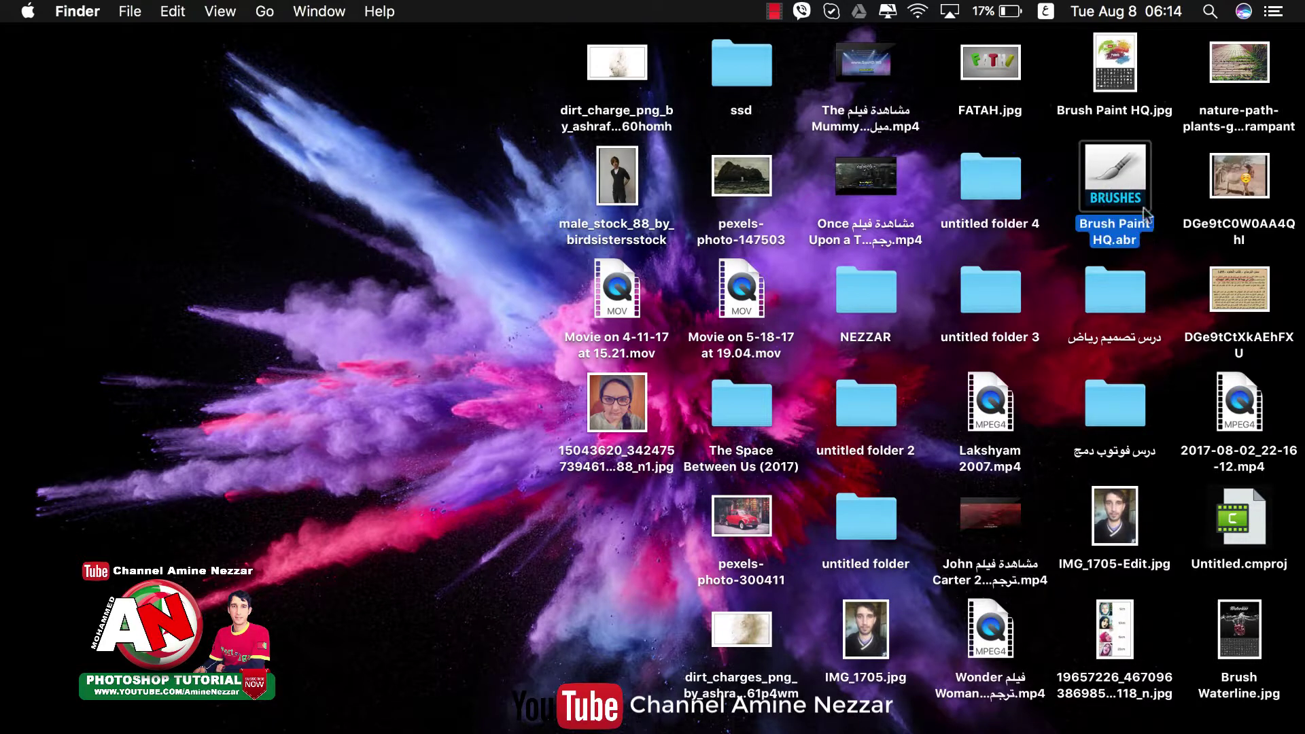
Load Brush Paint HQ.abr from the Desktop through the brush preset picker's Load Brushes
left_click(821, 724)
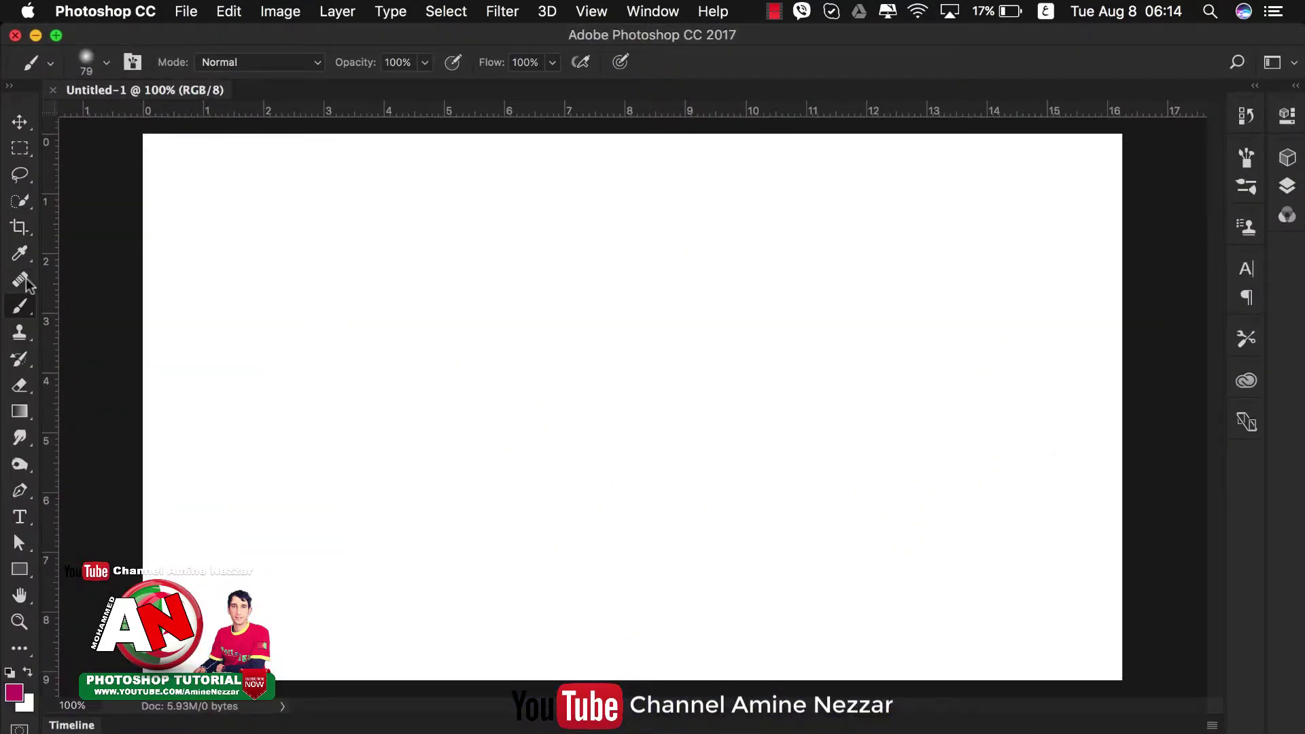
right_click(20, 307)
left_click(124, 303)
left_click(108, 63)
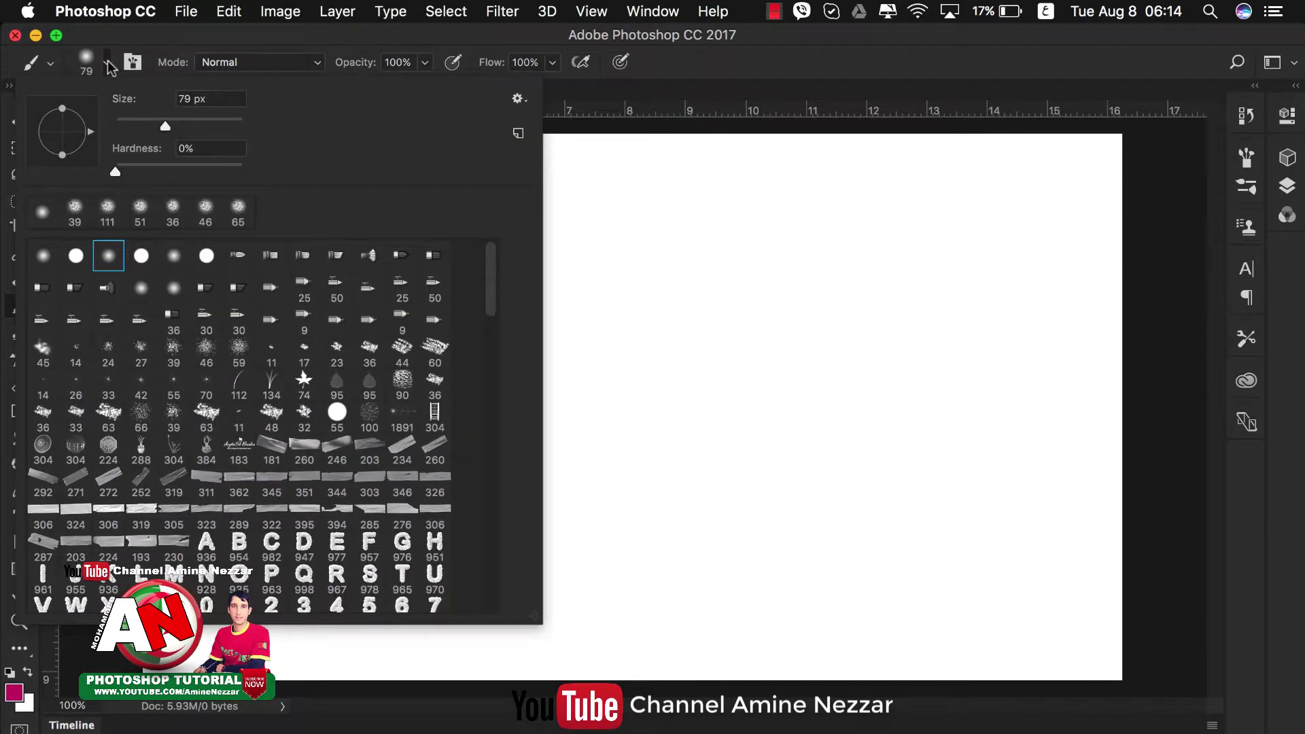
left_click(518, 100)
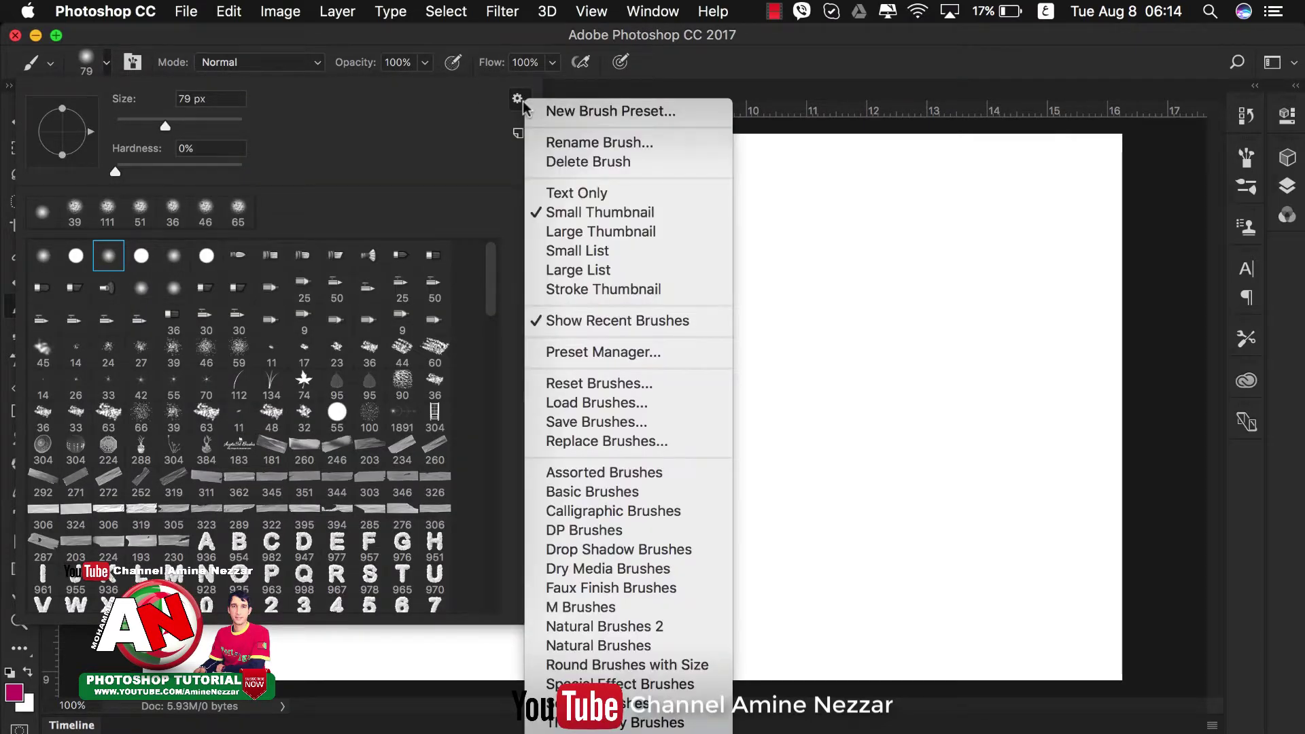
left_click(679, 406)
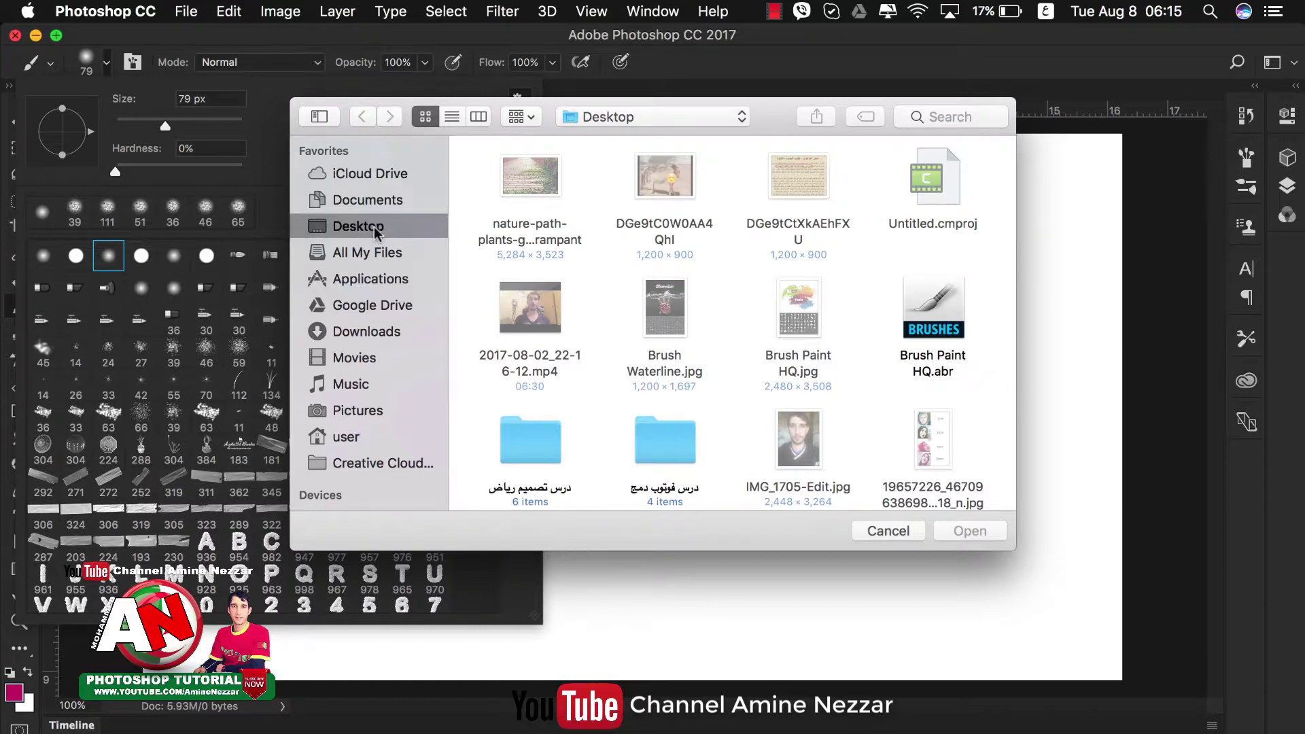
left_click(943, 352)
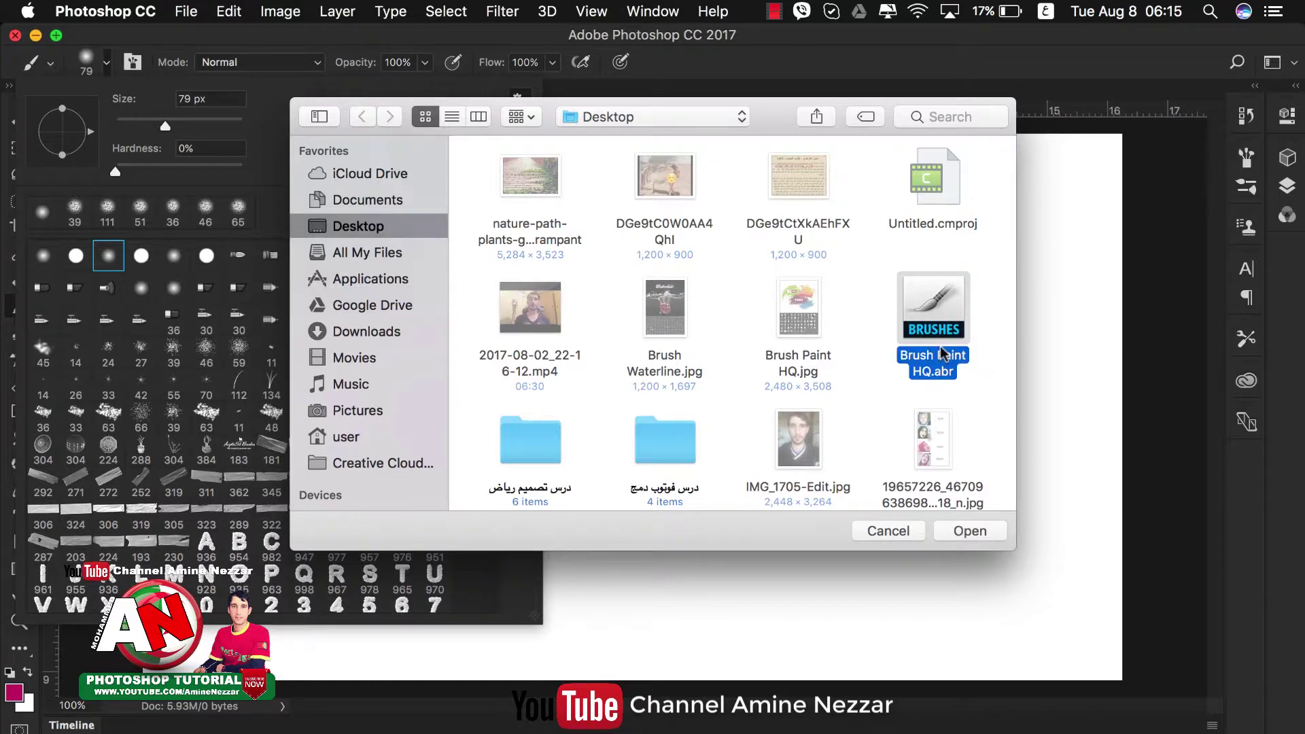
left_click(966, 532)
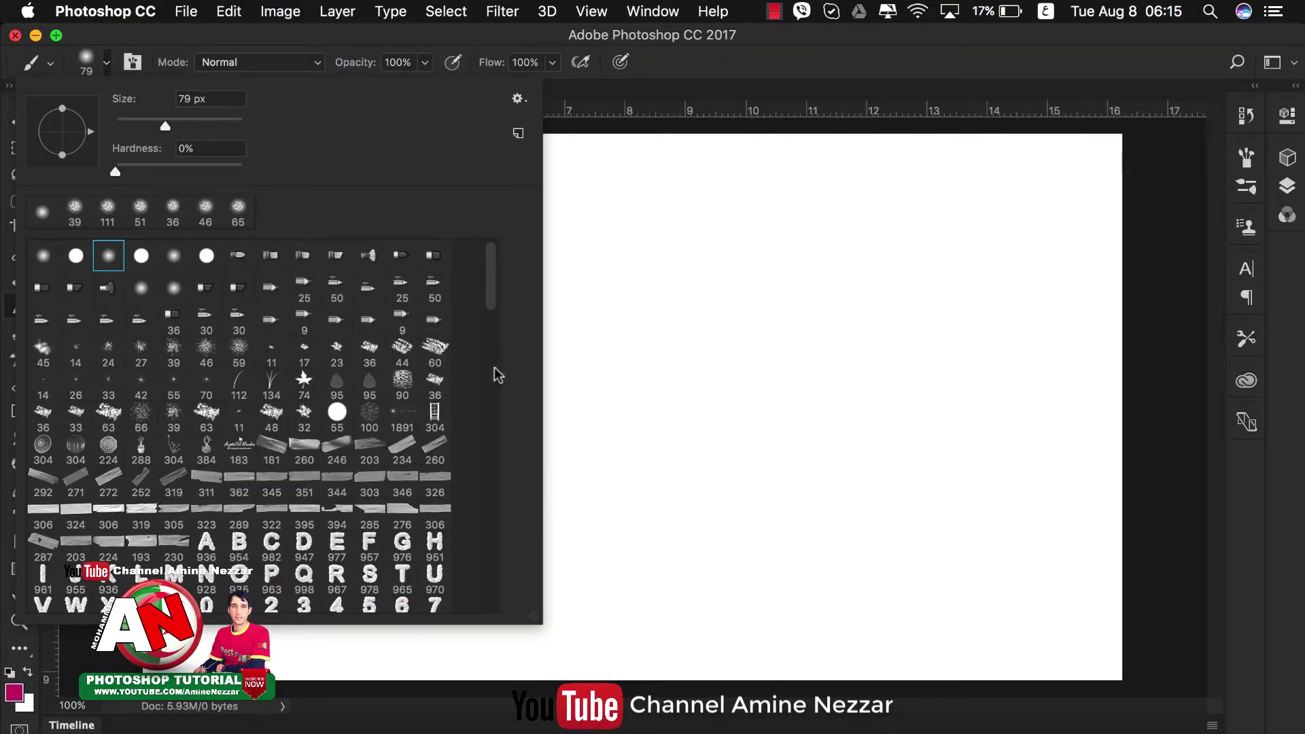
Pick splatter brush 2181 at the bottom of the preset list and shrink it to 268 px
scroll(496, 408, "down", 1)
scroll(492, 554, "down", 8)
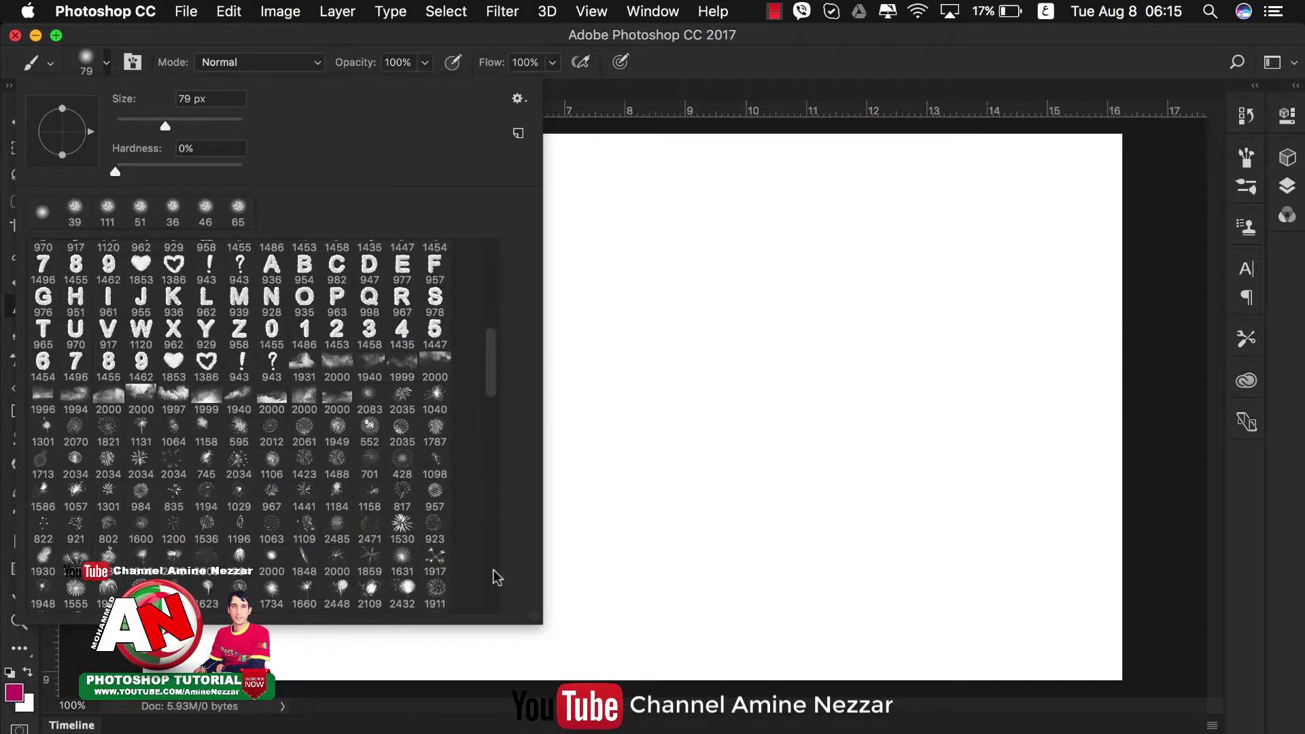
scroll(486, 421, "down", 10)
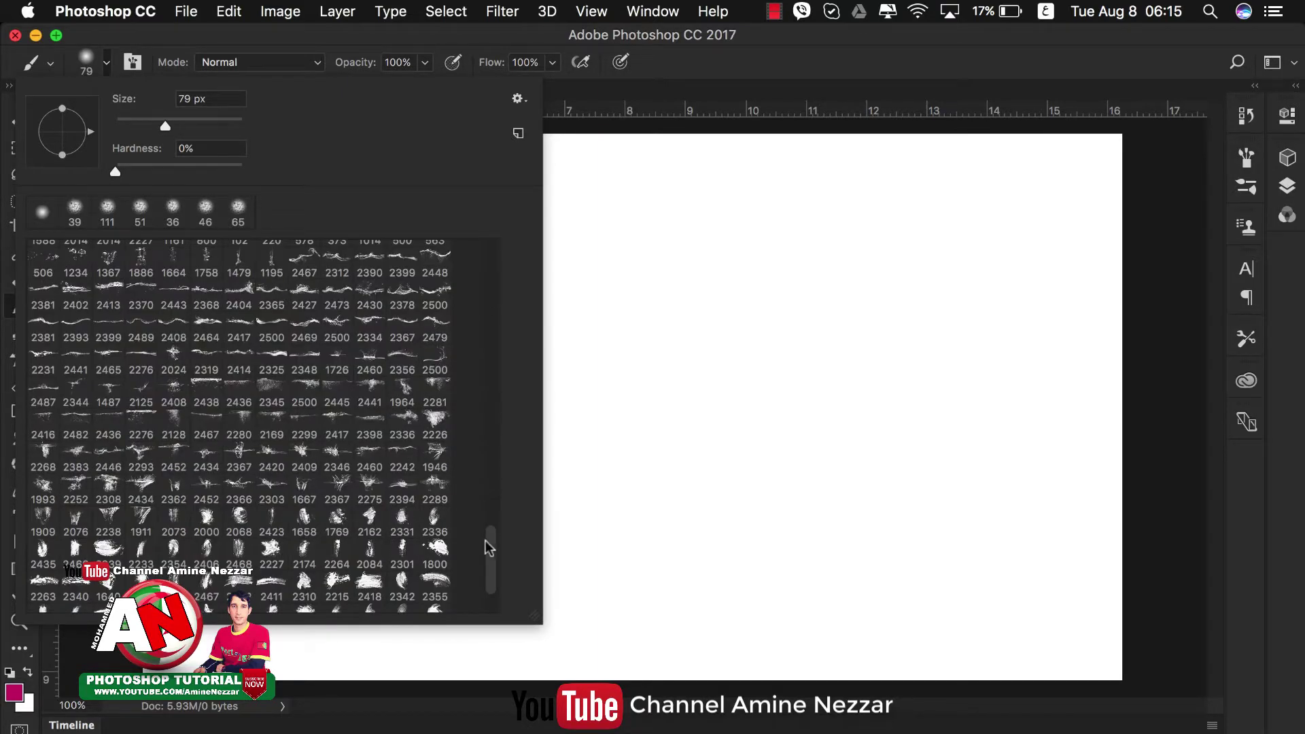
scroll(490, 608, "down", 1)
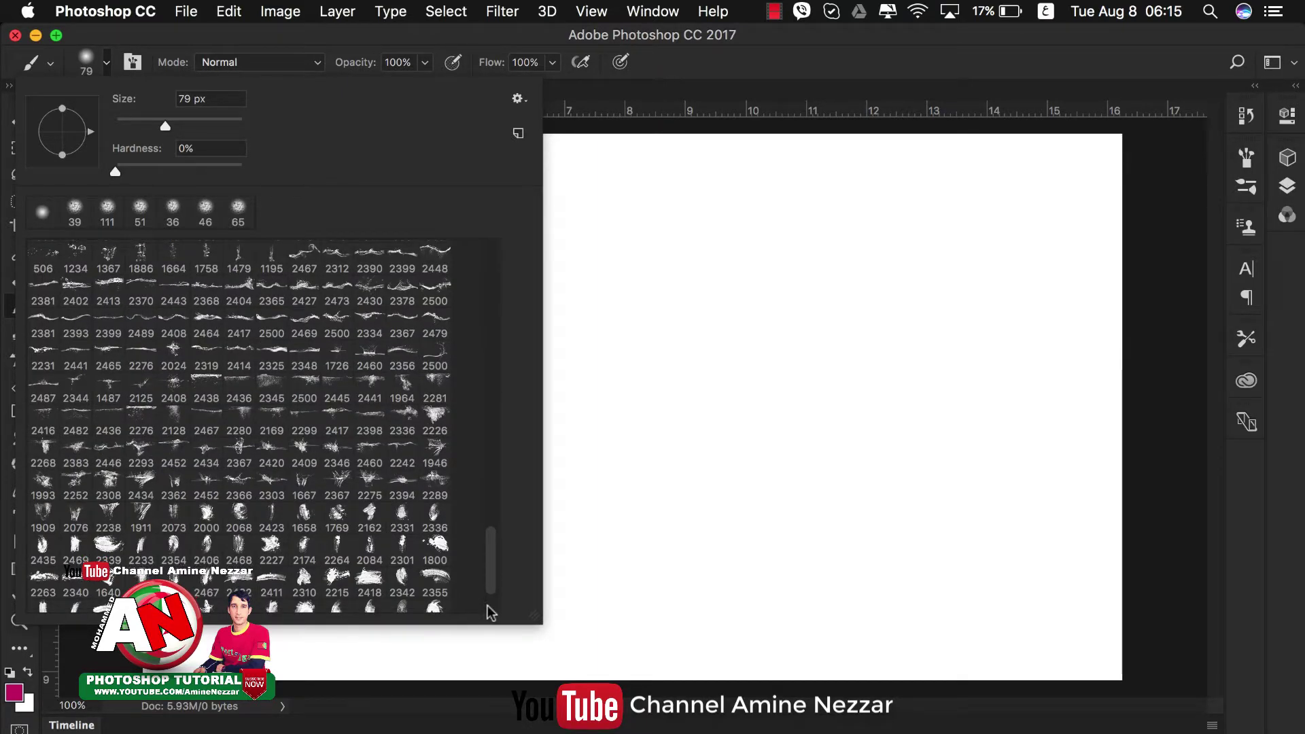
scroll(489, 612, "down", 3)
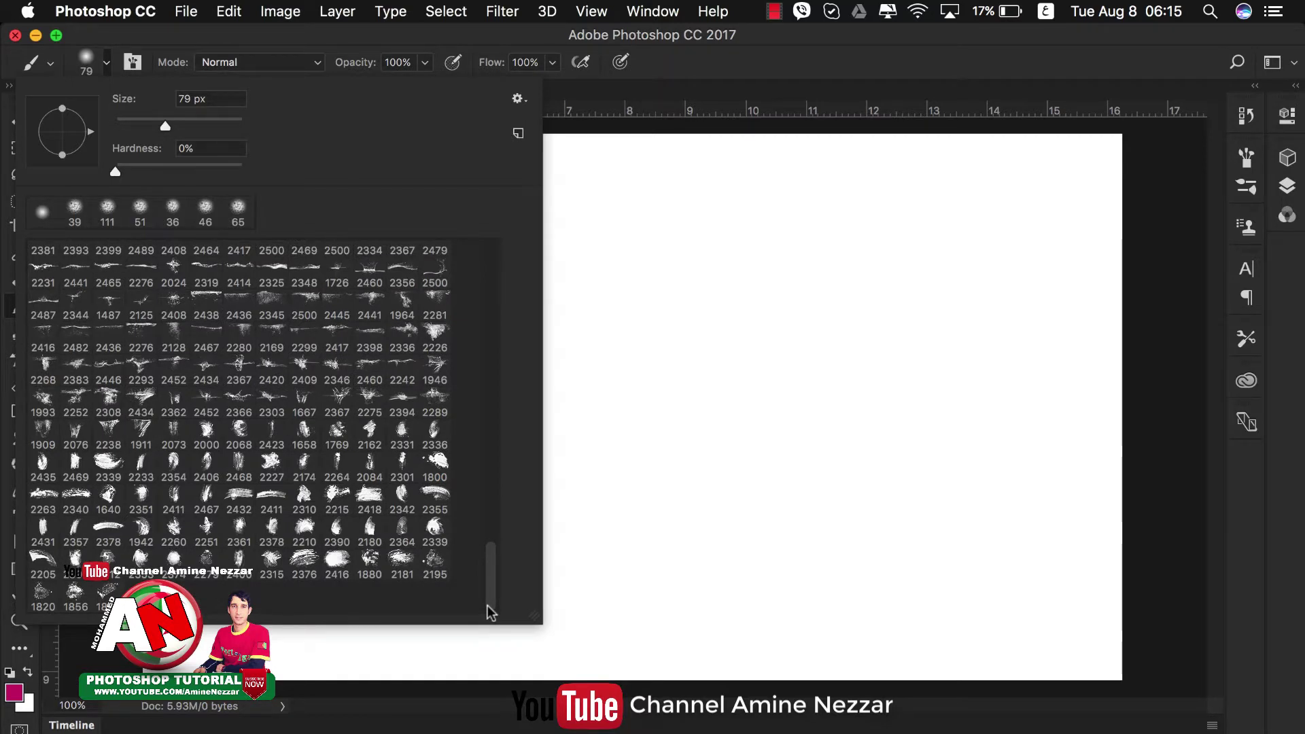
left_click(398, 561)
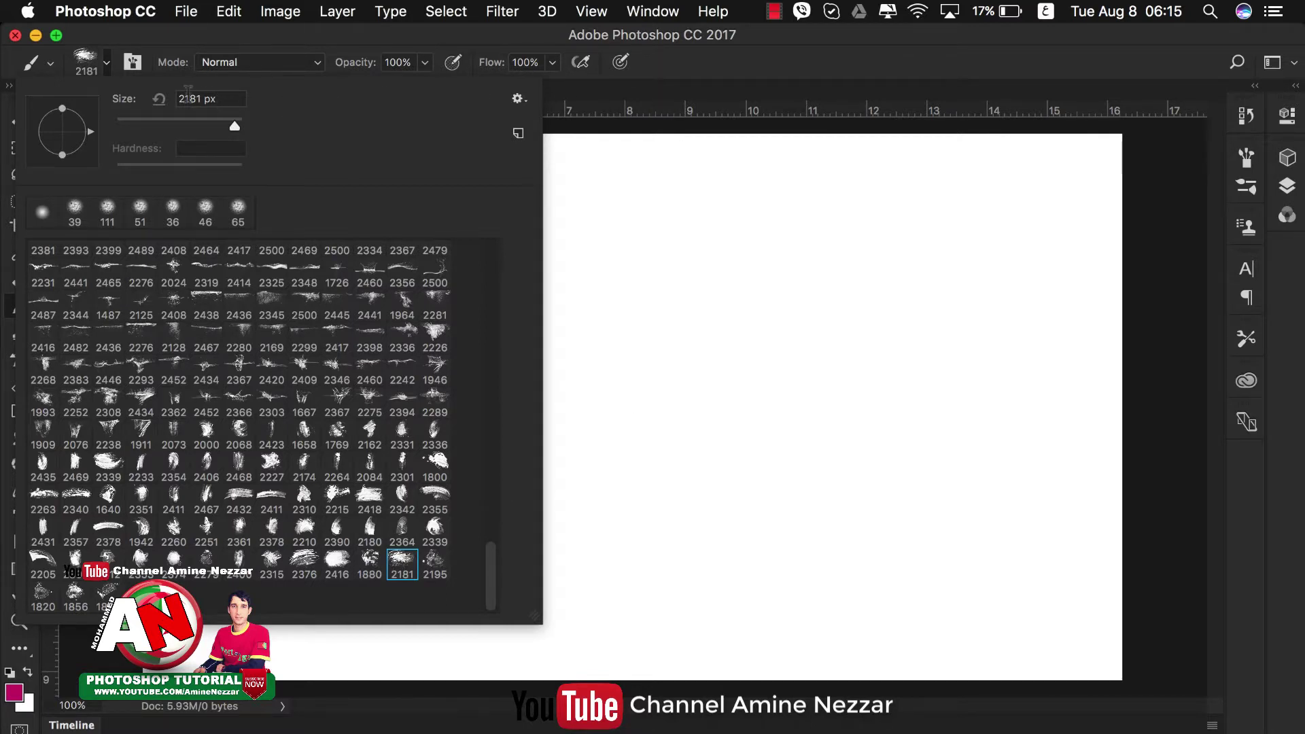
left_click_drag(234, 126, 229, 129)
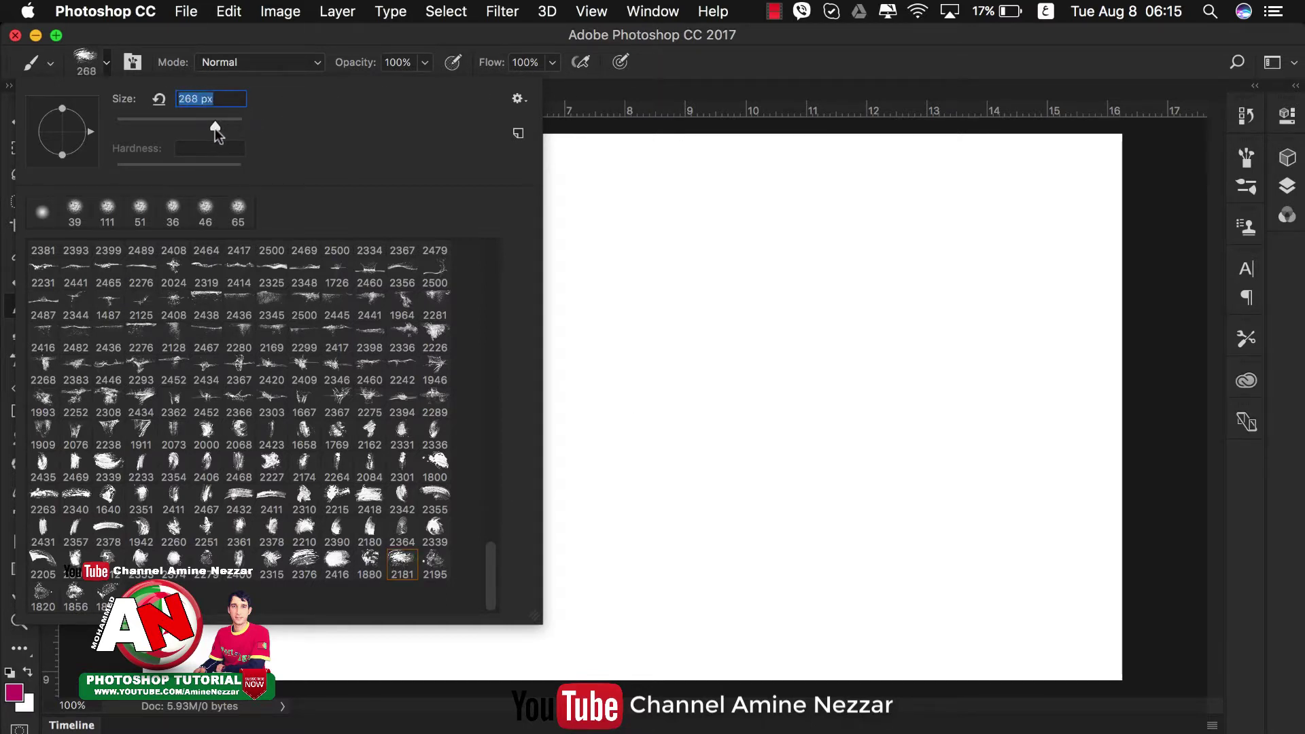
Stamp a magenta splatter near the top, then a huge one on the left with brush 2351
left_click(656, 227)
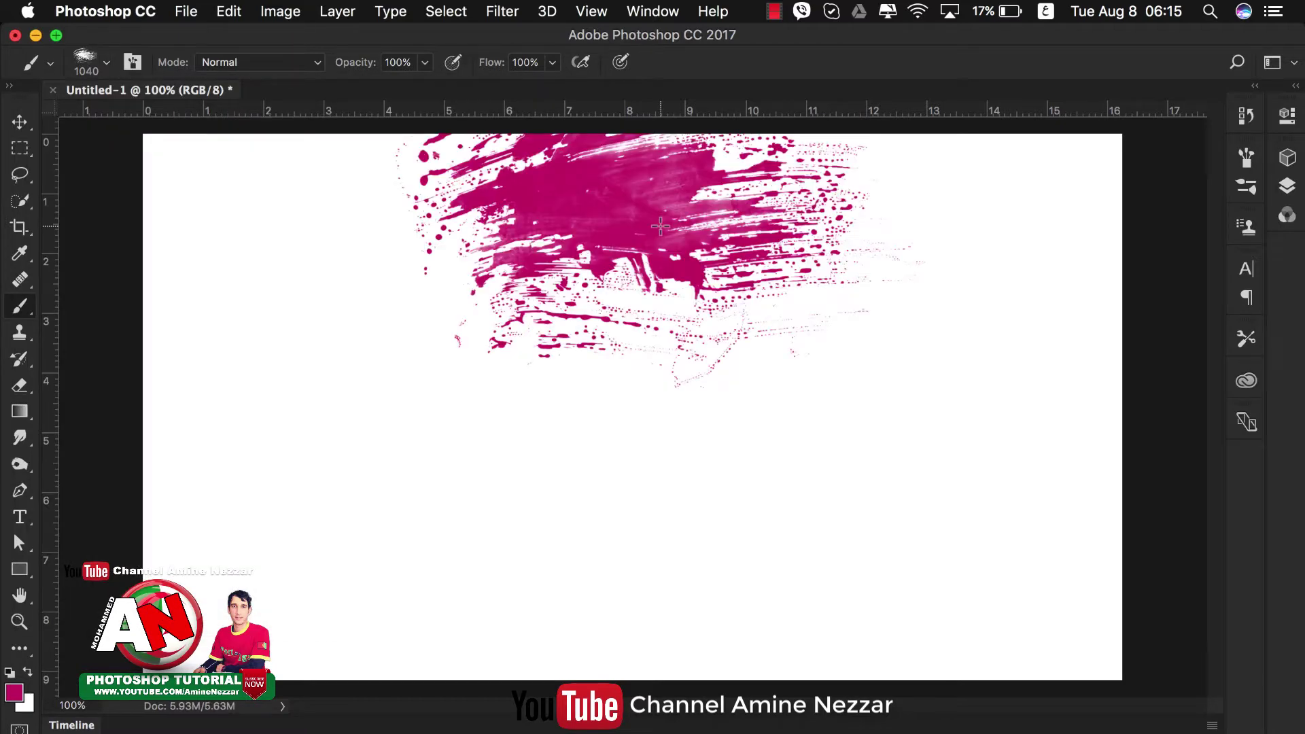
right_click(482, 389)
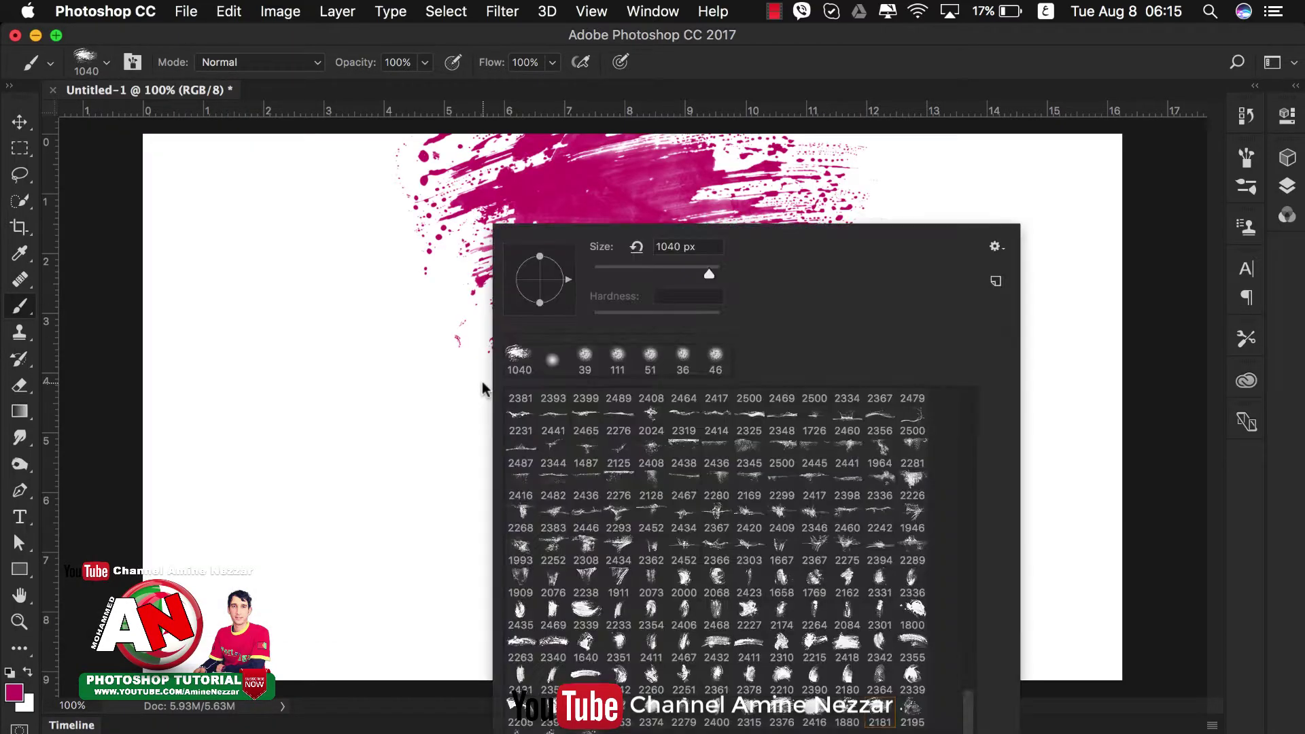
left_click(619, 642)
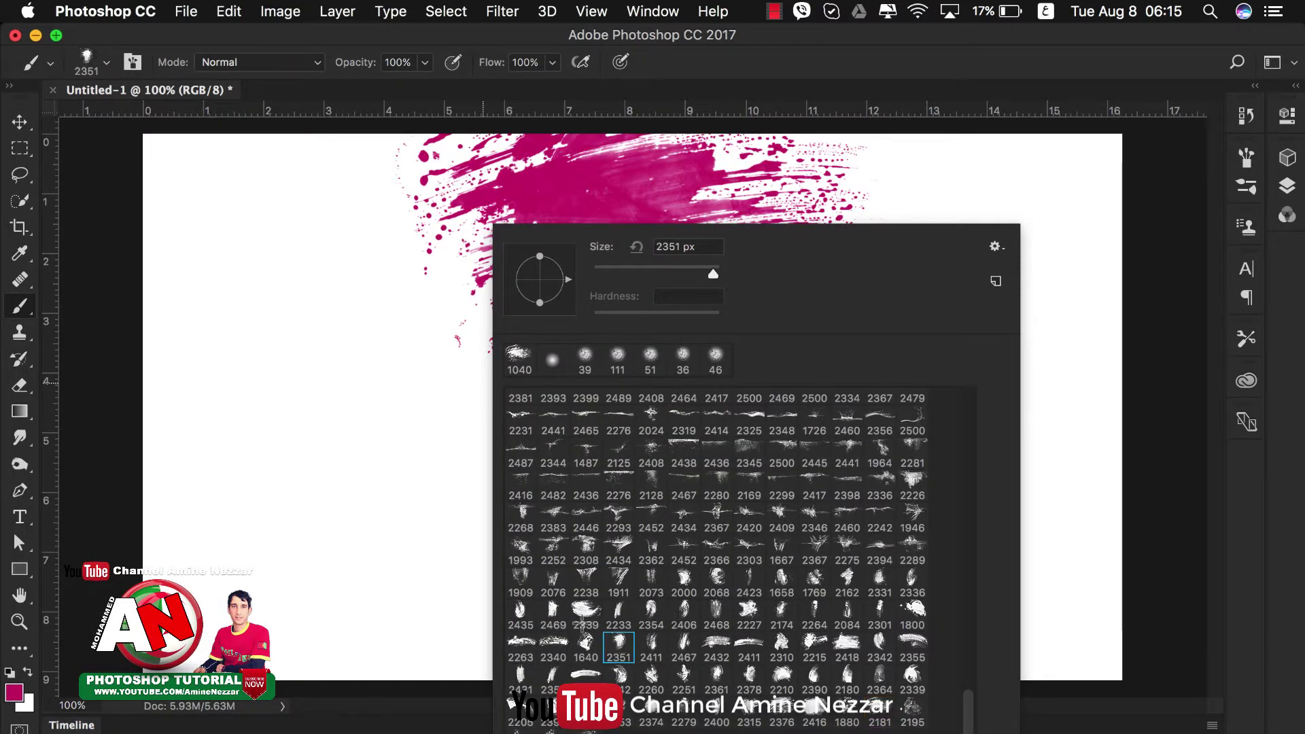
left_click(295, 456)
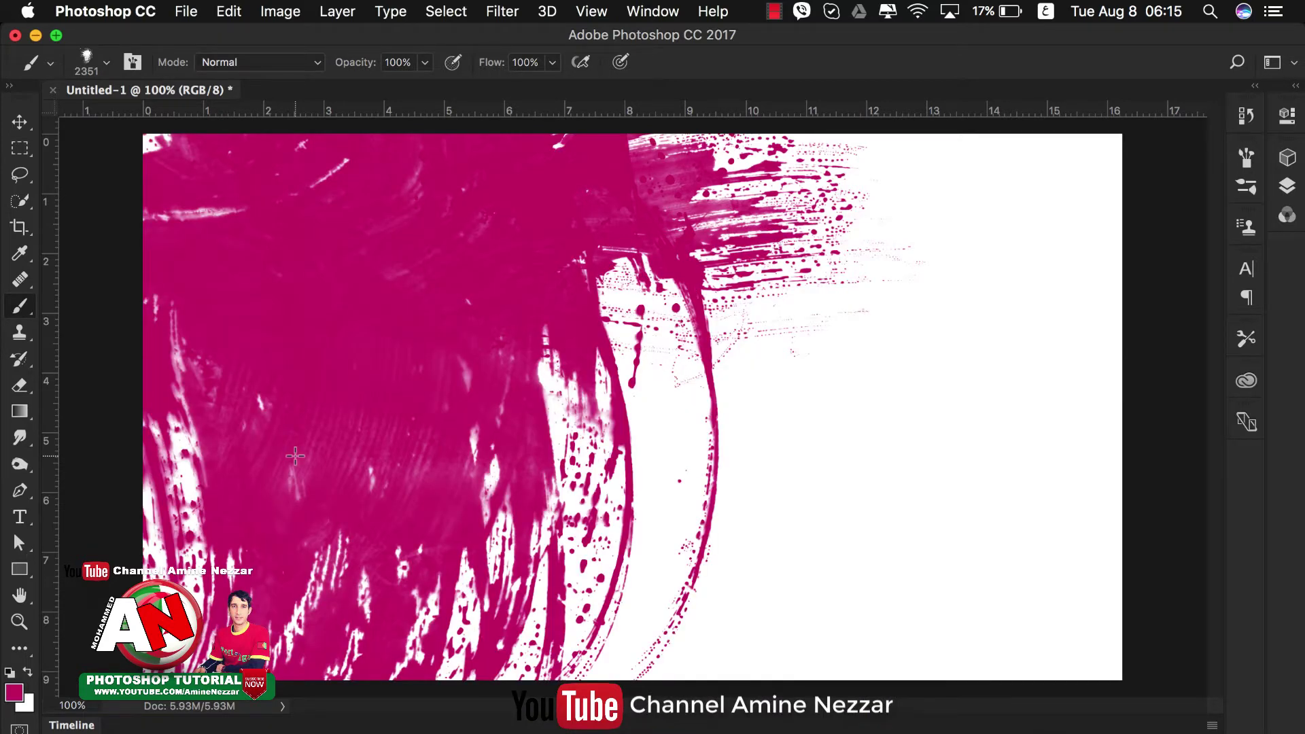
Shrink the brush to 91 px and paint a 4-shaped magenta stroke on the right
right_click(577, 378)
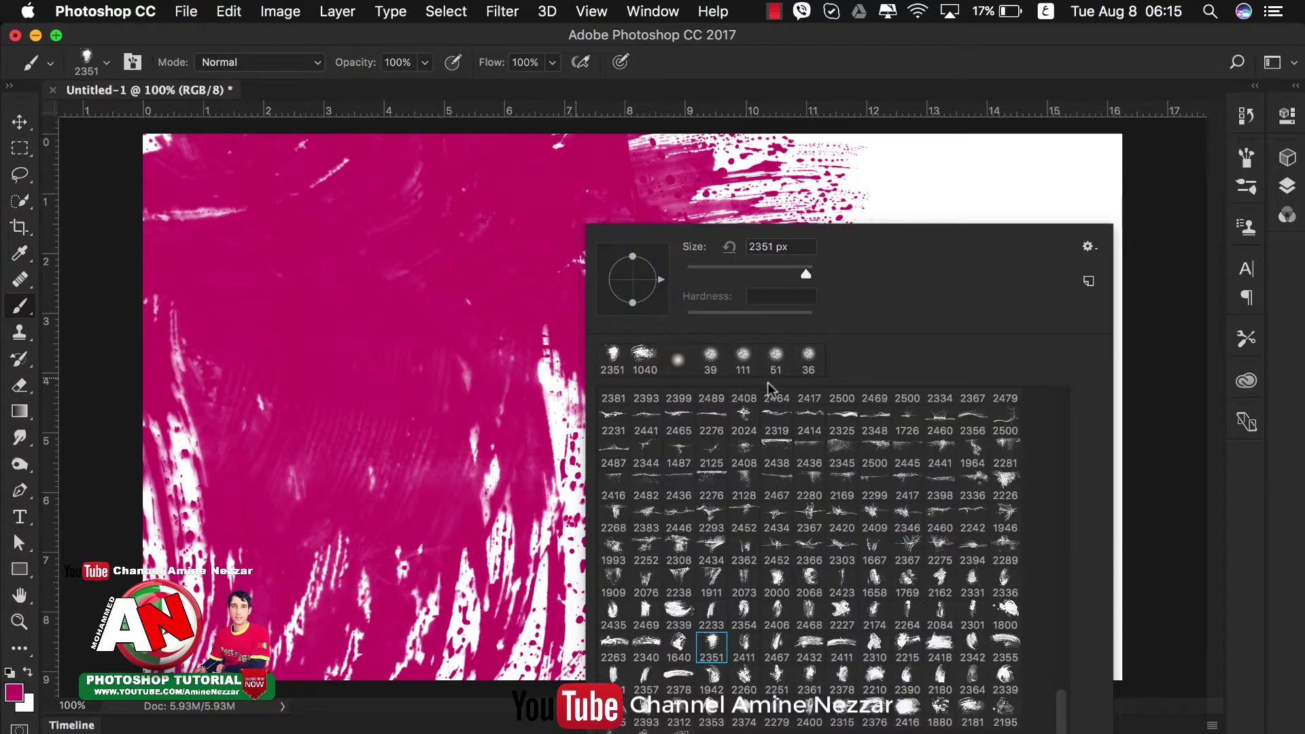
left_click_drag(806, 273, 743, 272)
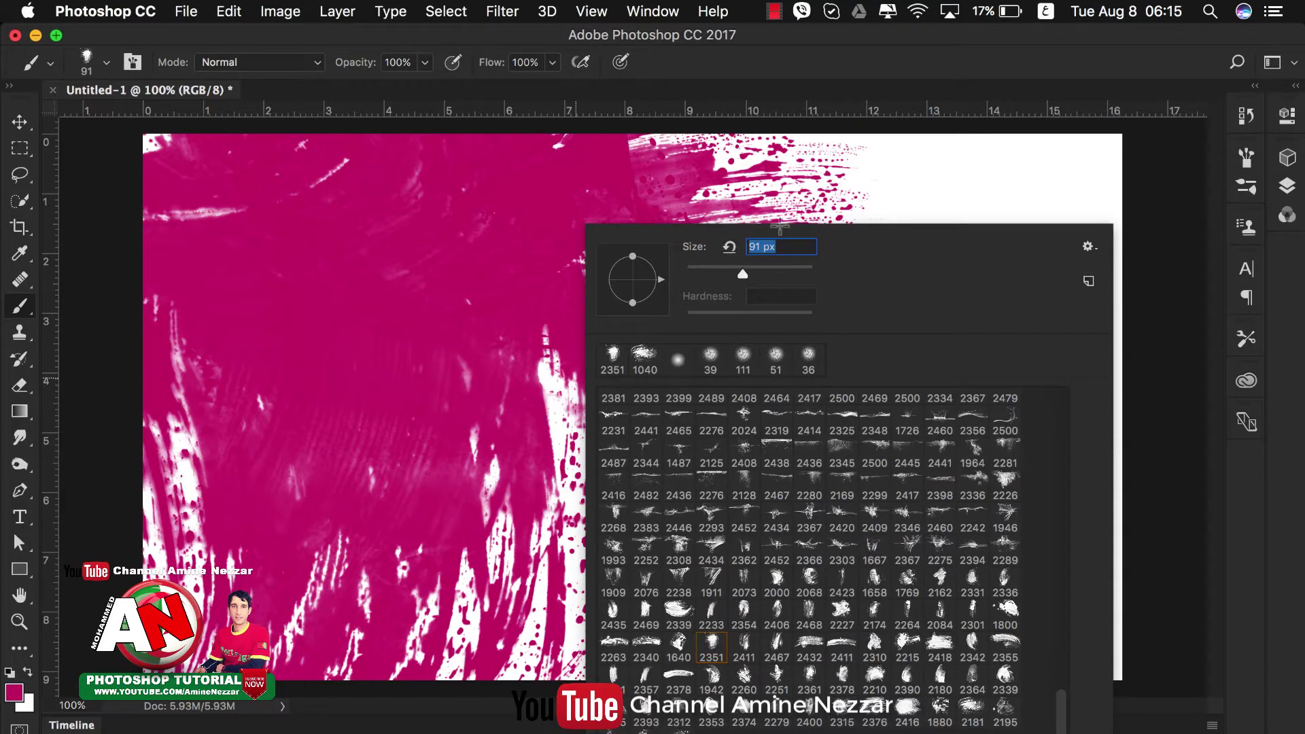
key("Return")
left_click(879, 444)
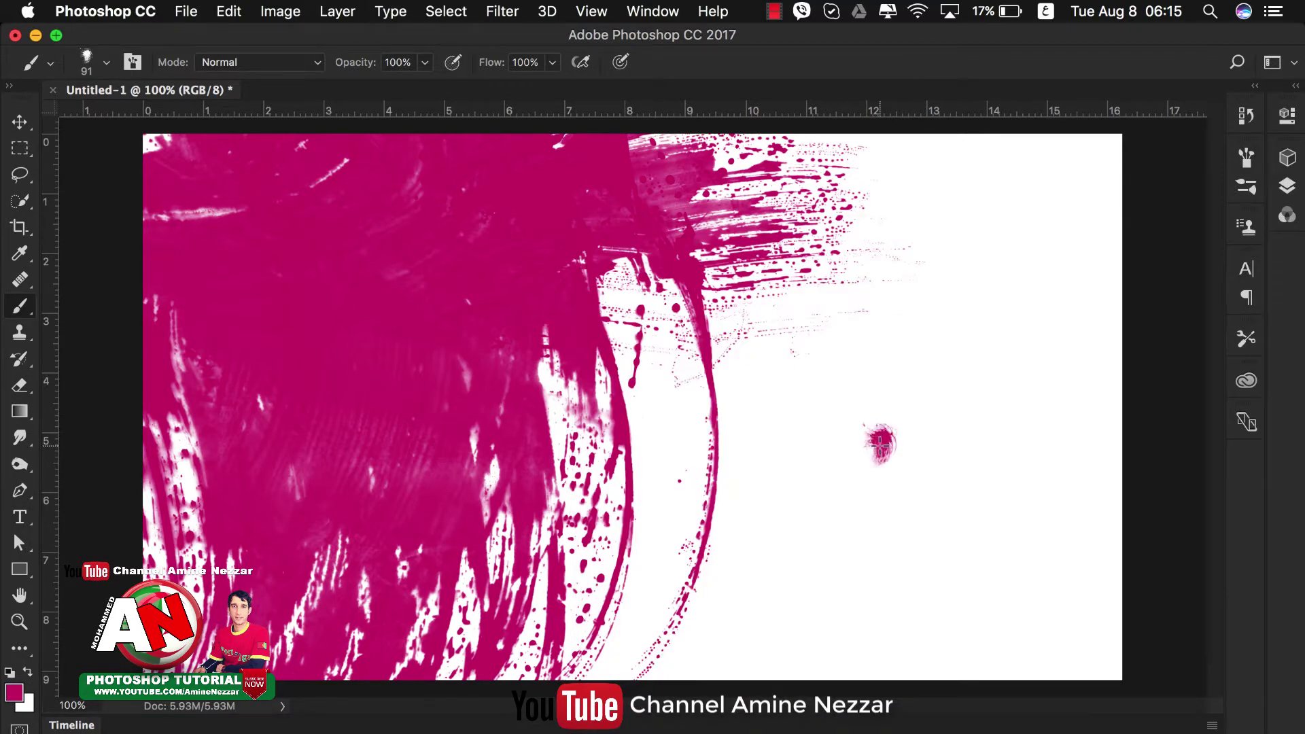
mouse_move(866, 446)
left_mouse_down()
mouse_move(932, 291)
mouse_move(905, 539)
left_mouse_up()
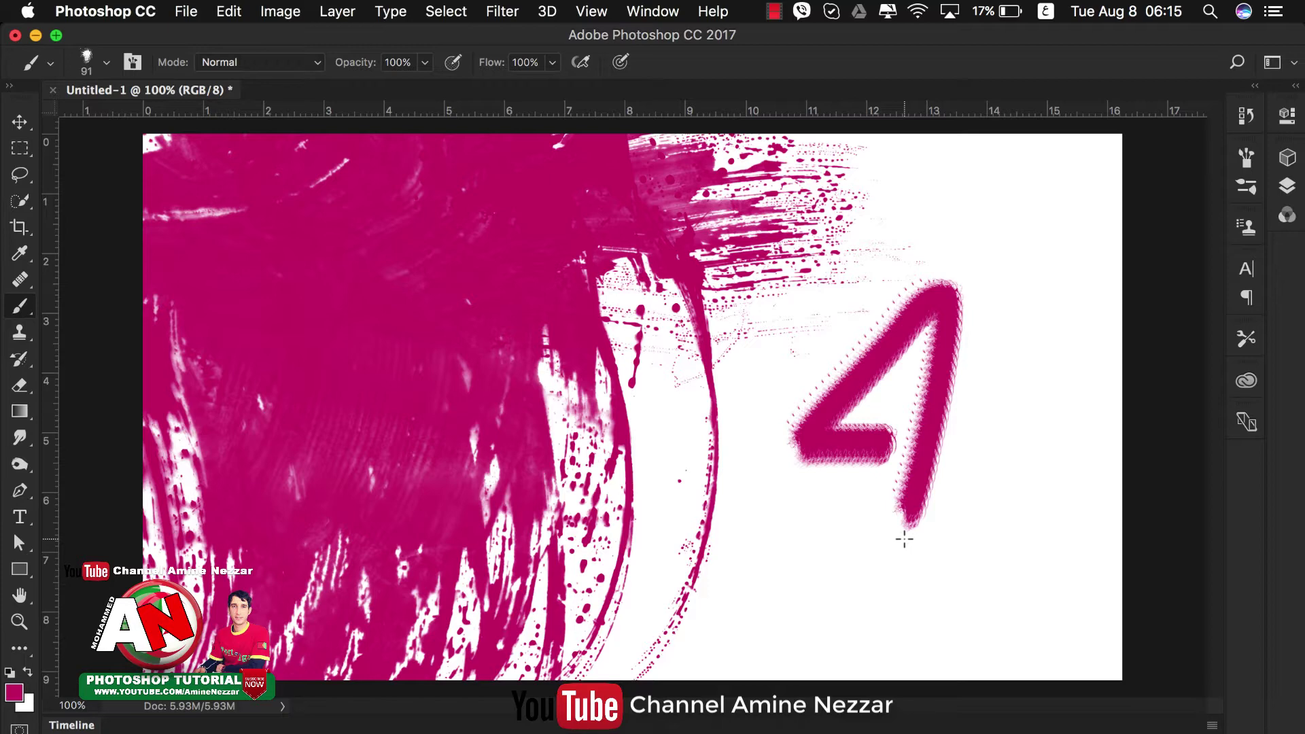
Set the foreground colour to green 10c732
left_click(13, 692)
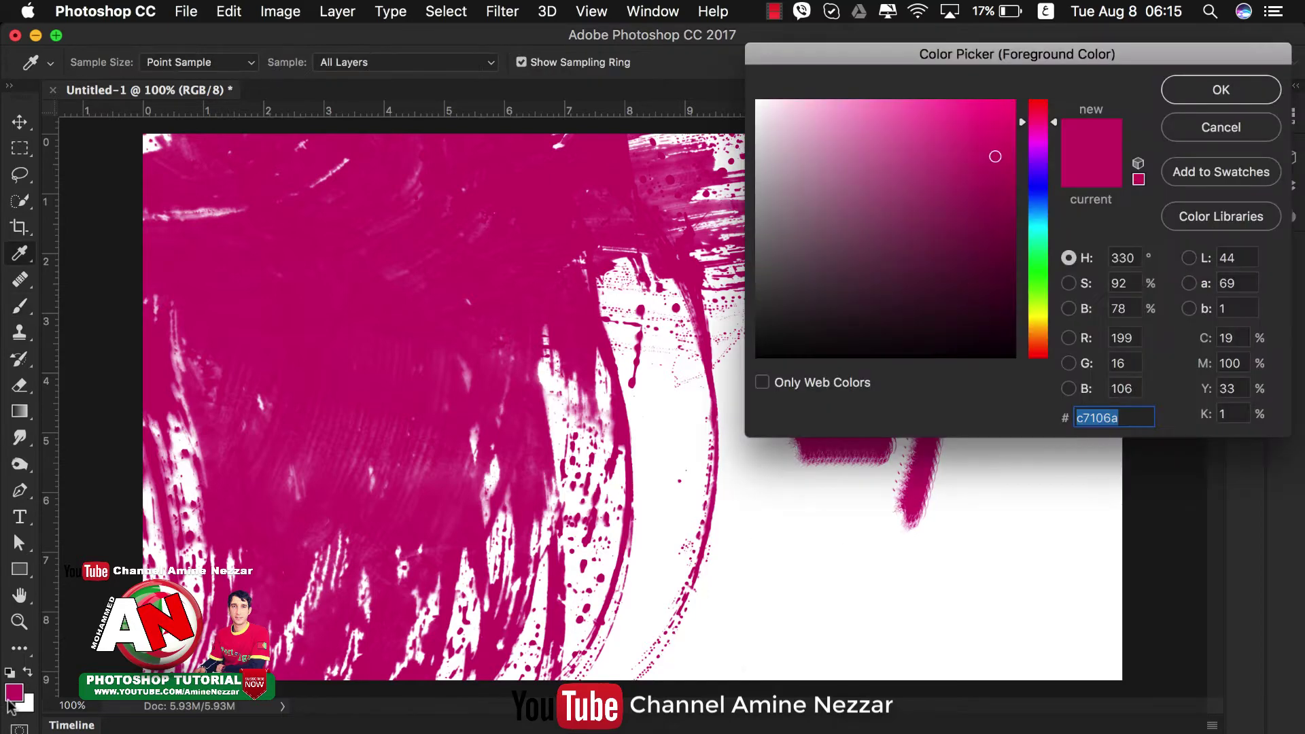
left_click(1038, 264)
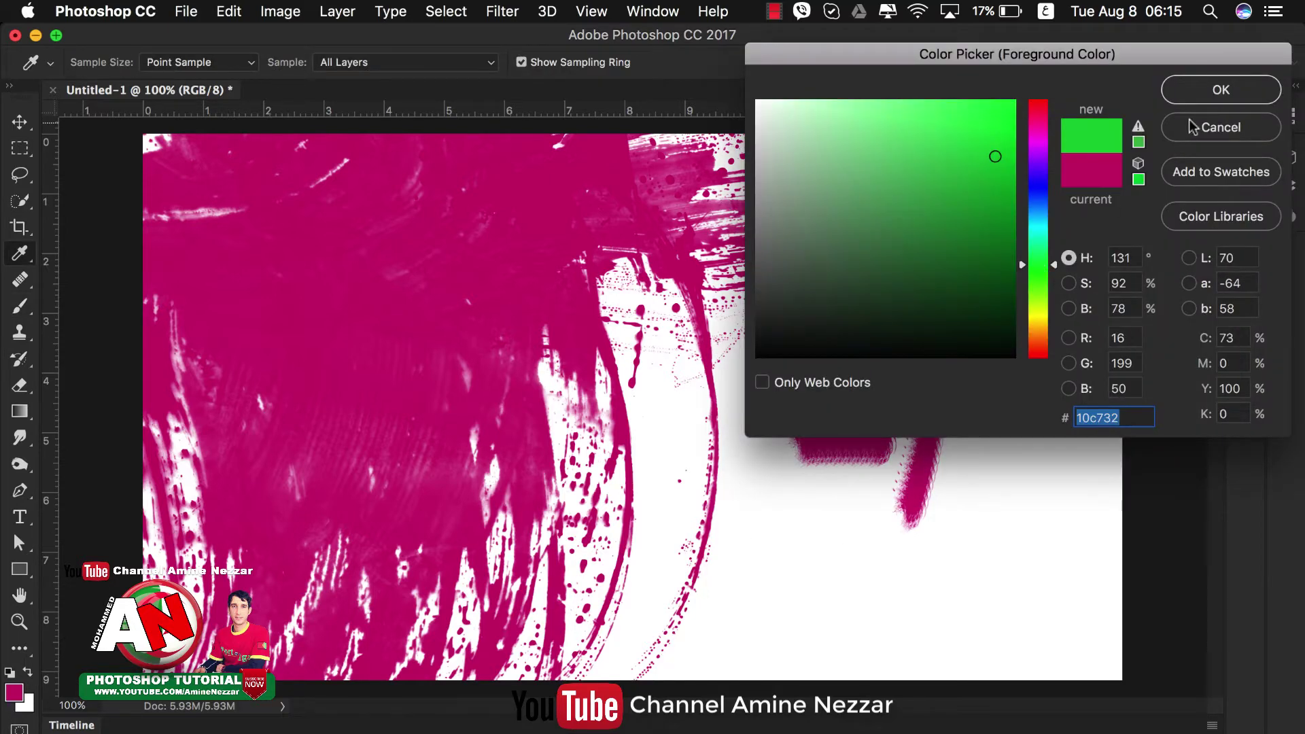
left_click(1215, 91)
right_click(979, 221)
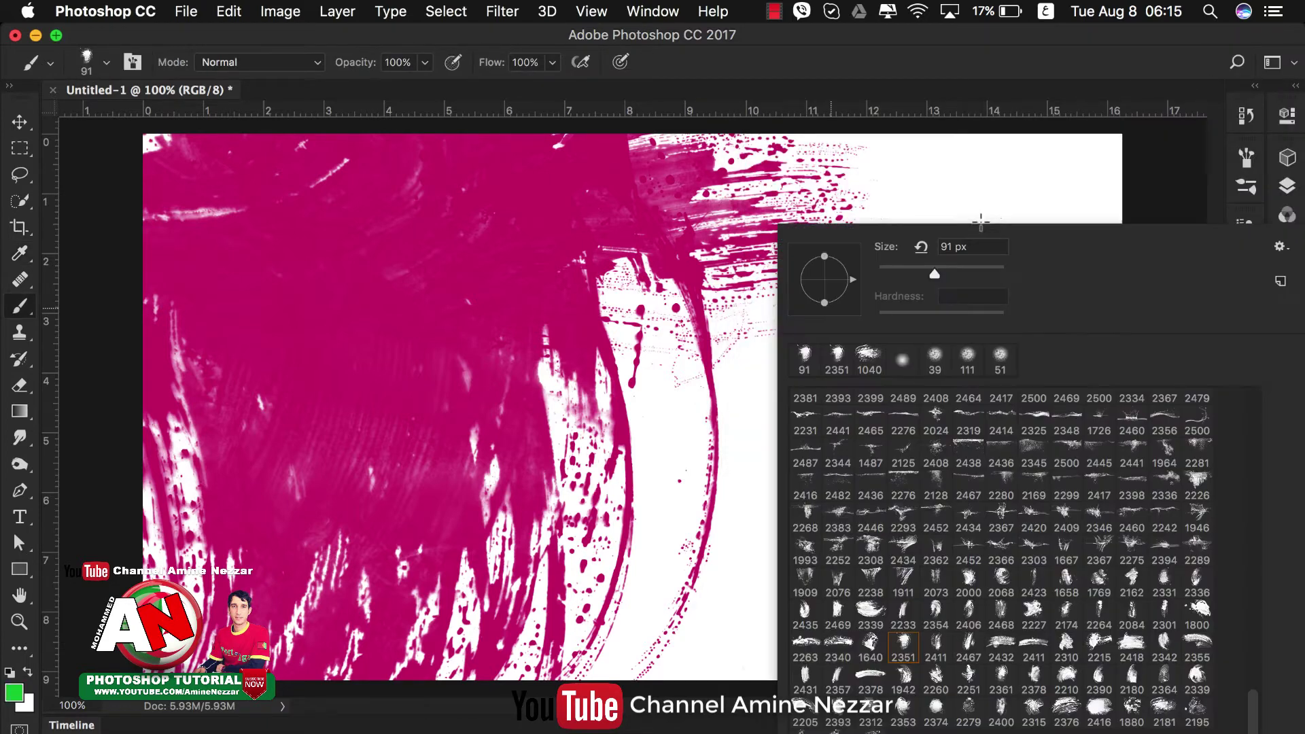
Pick the 2251 splatter brush and stamp a big green splatter across the canvas centre
left_click(971, 687)
key("Return")
left_click(714, 554)
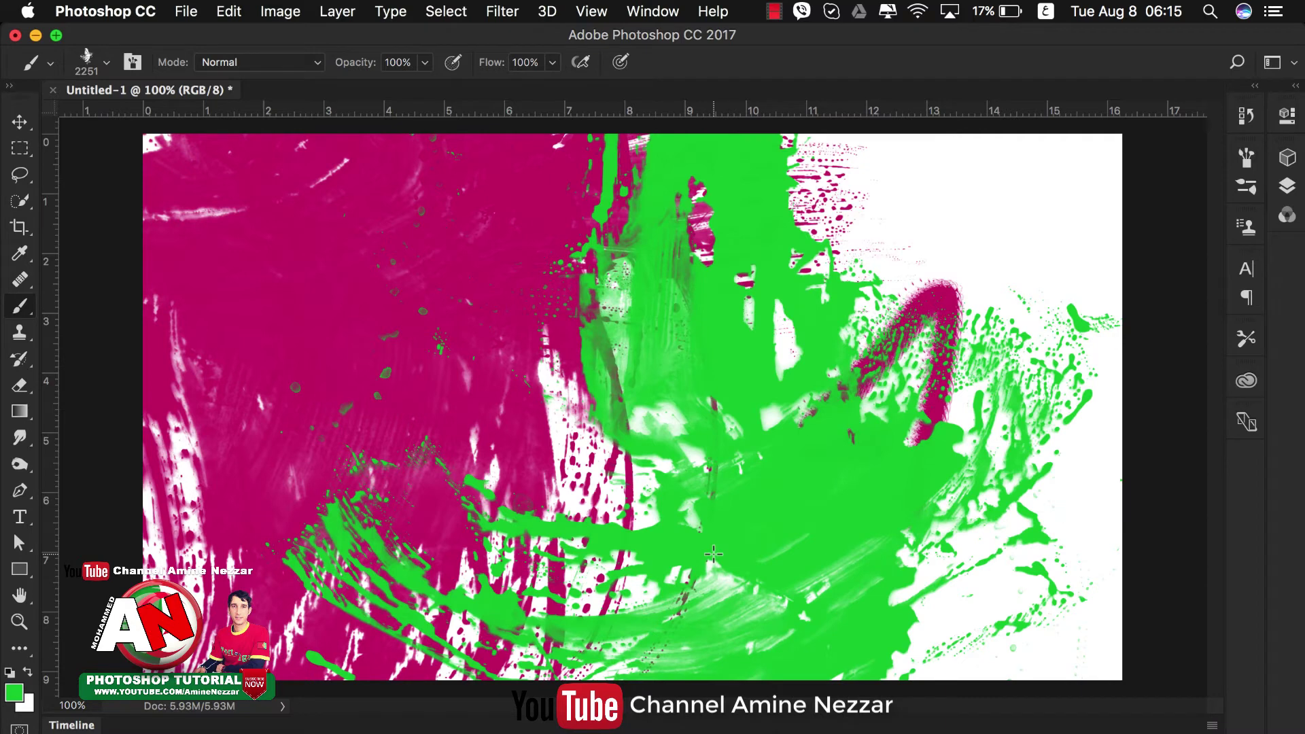